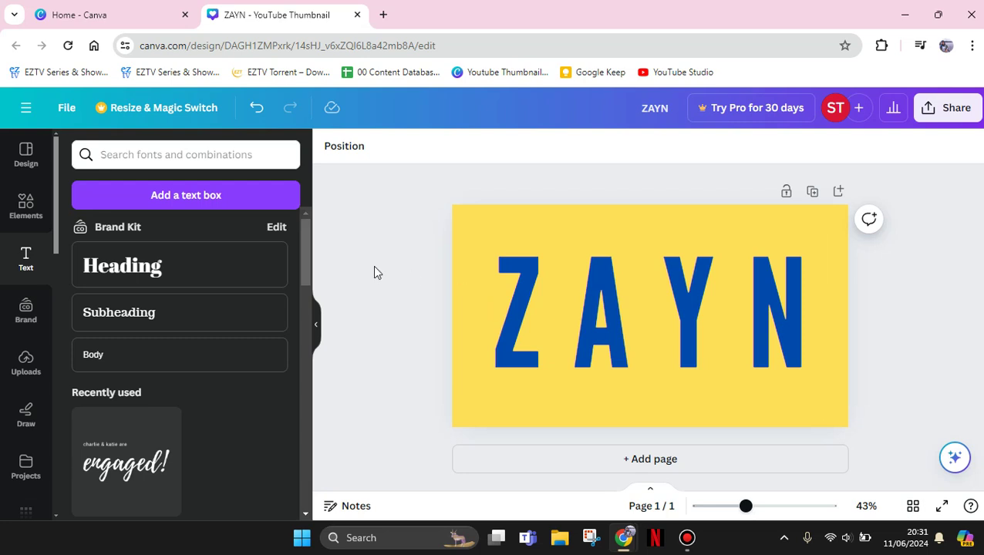
left_click(498, 237)
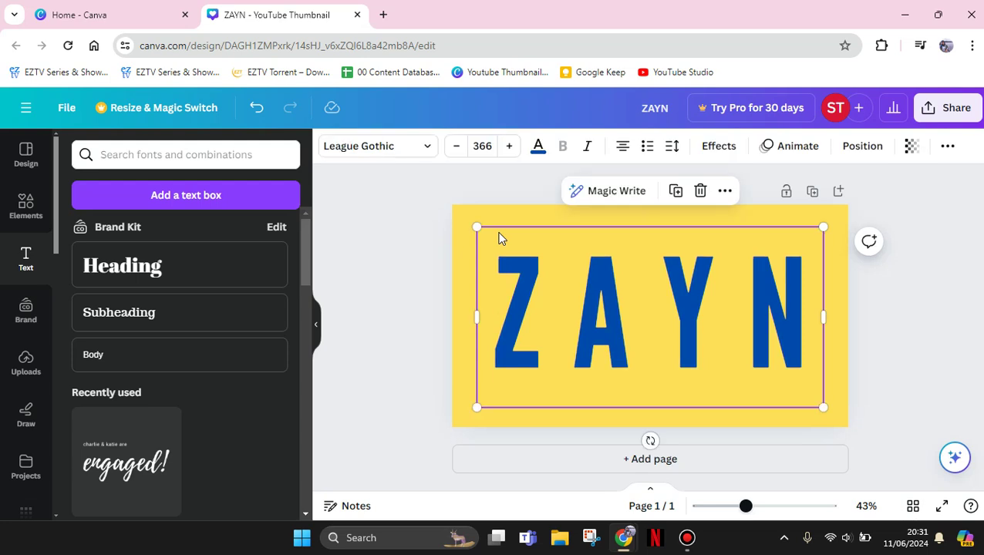
left_click(461, 414)
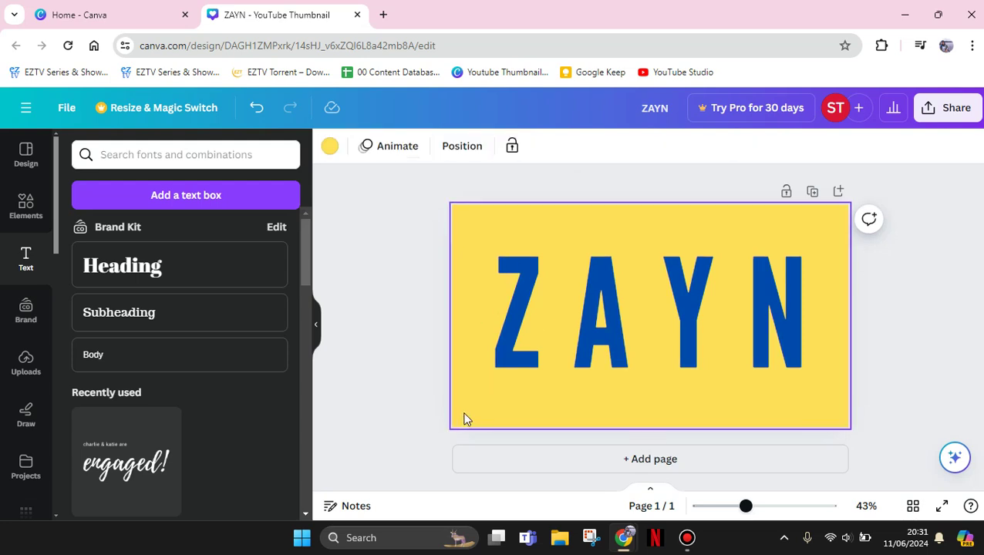
left_click(563, 356)
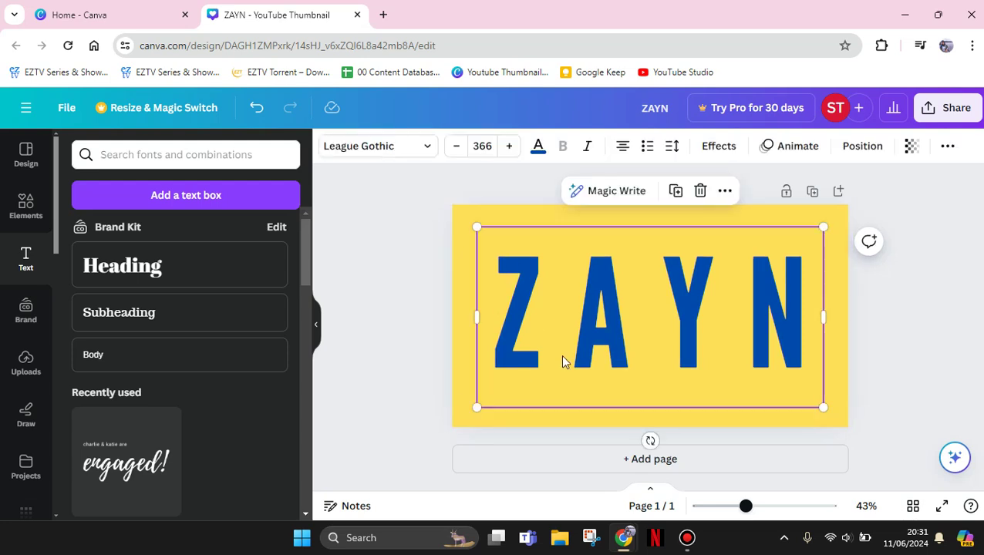
left_click(422, 383)
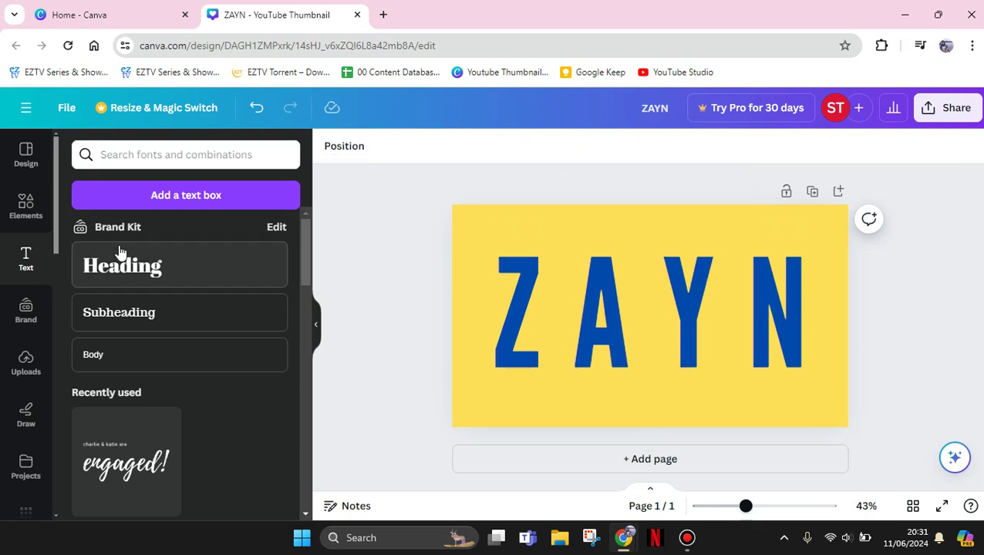
Step: Search the design elements for "CURVY LINE" and limit the results to graphics
left_click(26, 207)
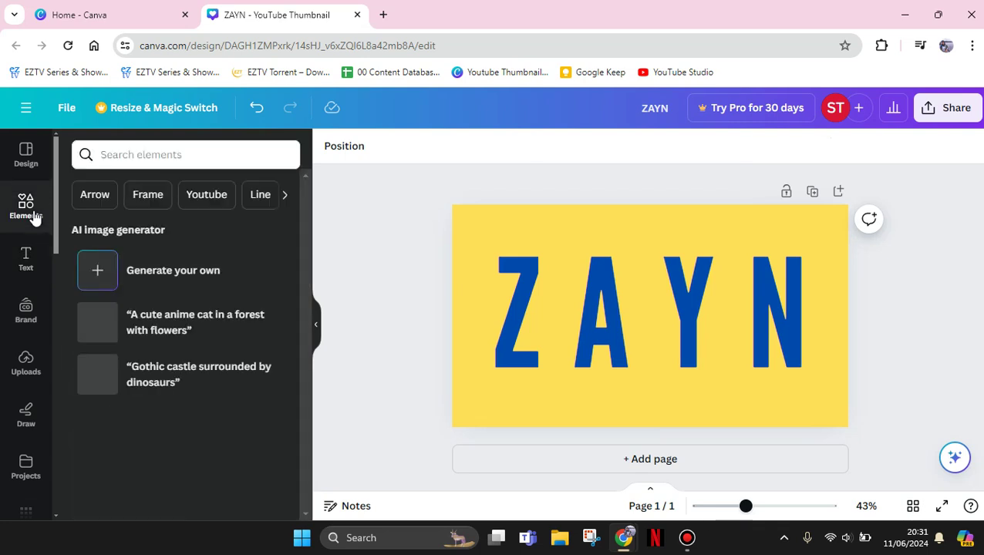
left_click(128, 156)
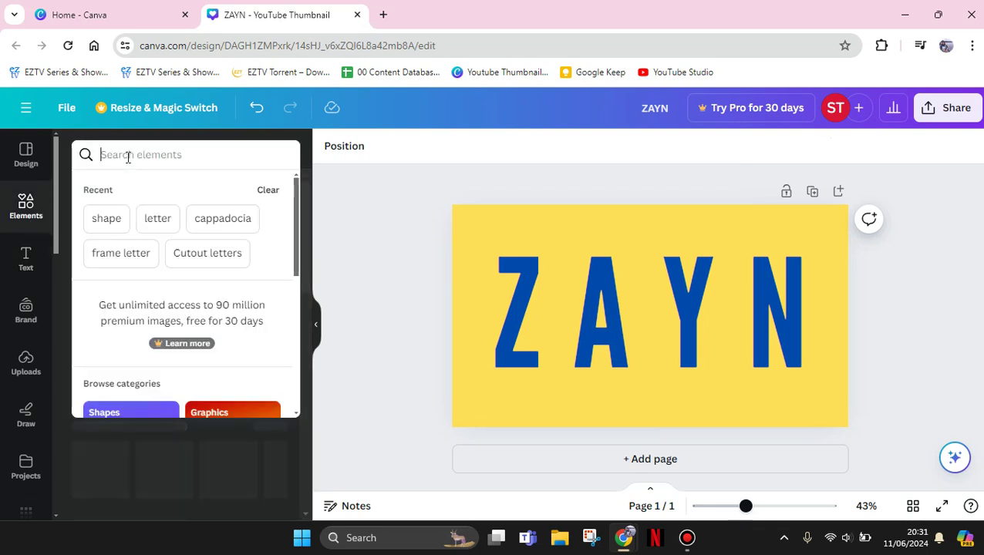
type("CURVY LINE")
key("Return")
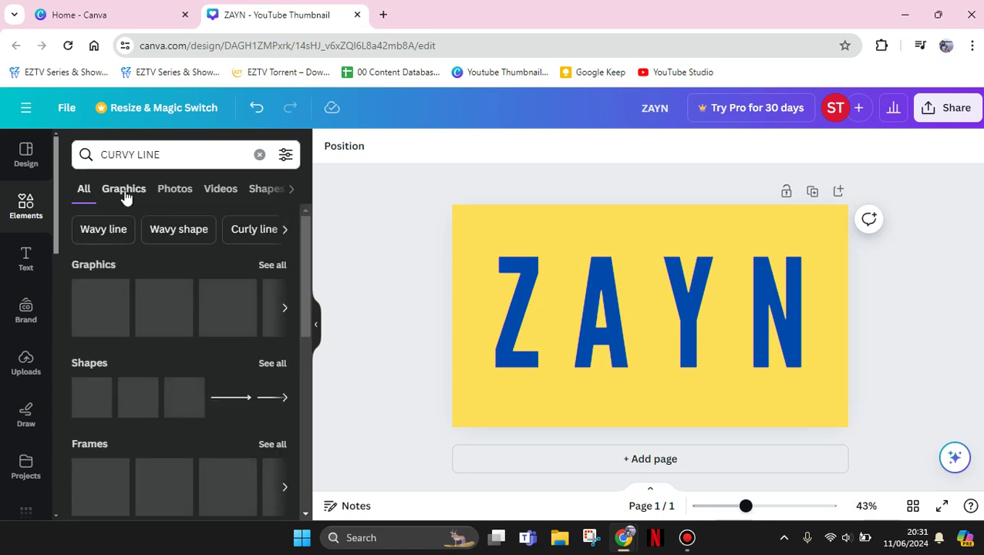
left_click(125, 193)
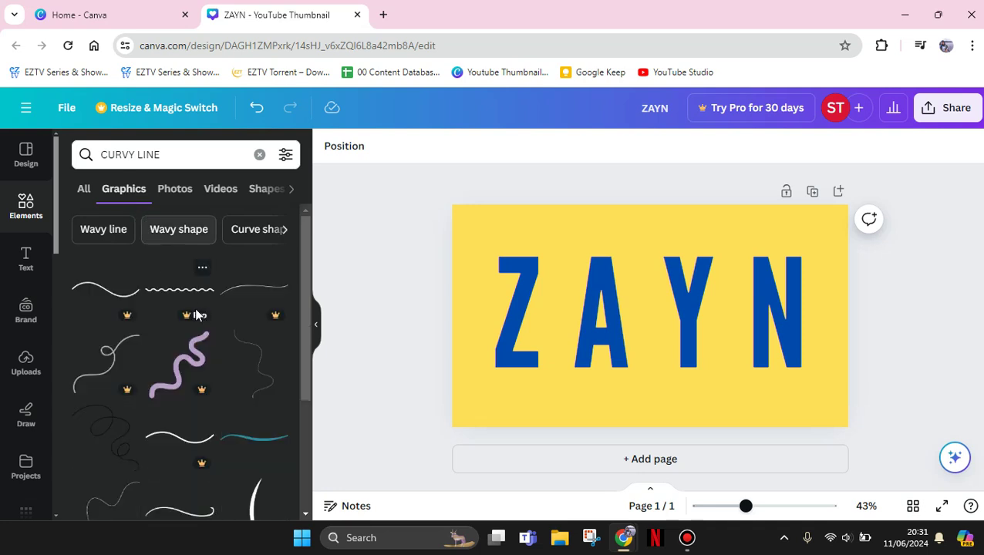
Step: Add the thick purple squiggle graphic to the page and enlarge it across the lettering
scroll(239, 451, "down", 2)
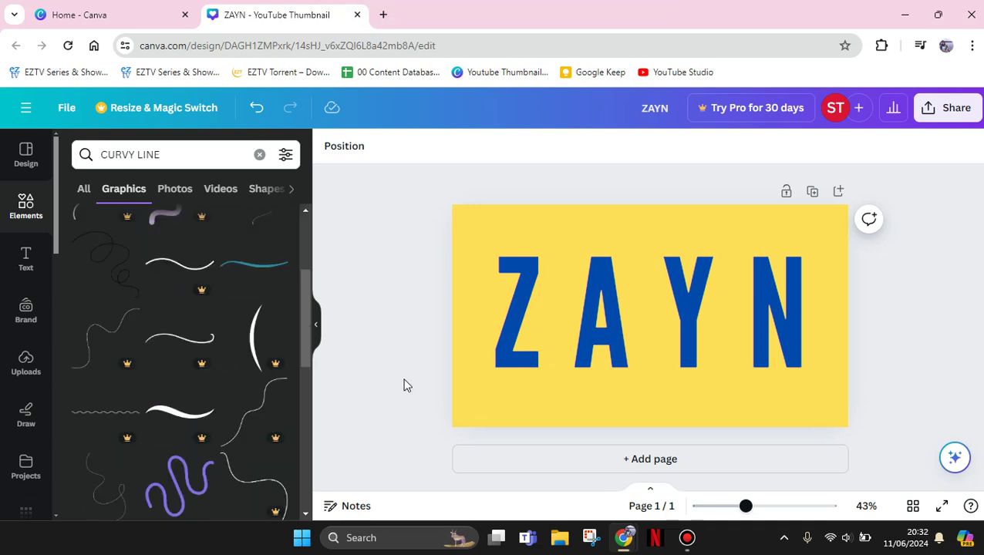
key("/")
left_click(337, 372)
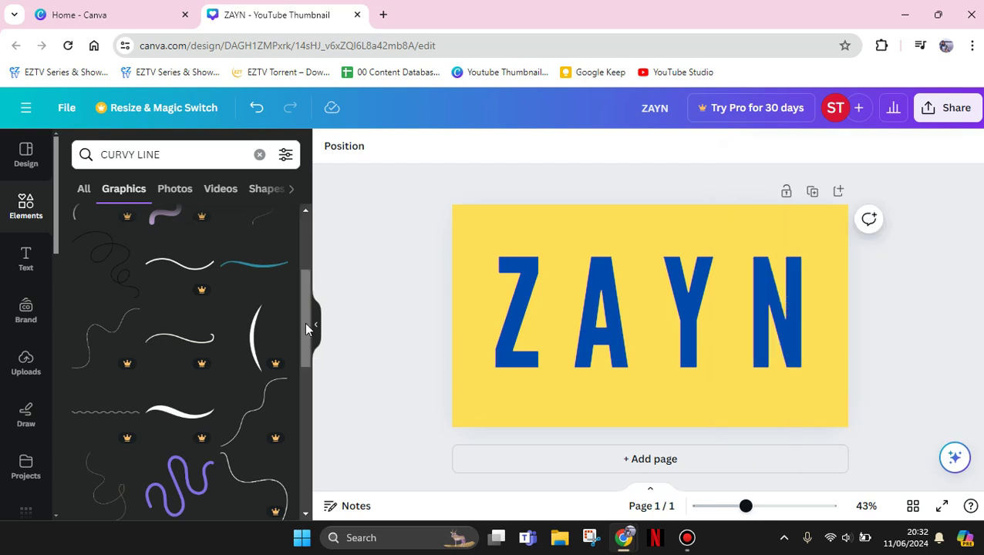
scroll(228, 309, "up", 3)
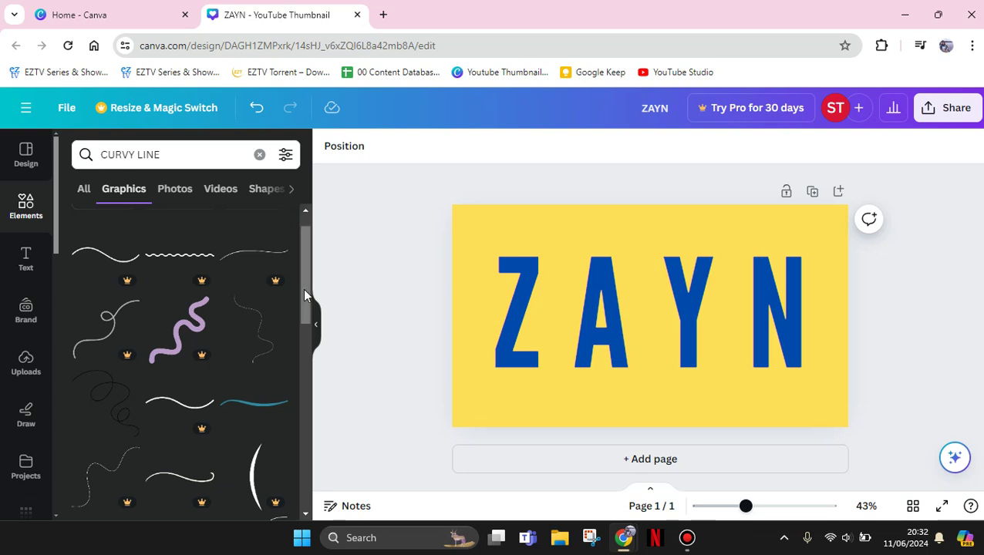
scroll(321, 340, "down", 3)
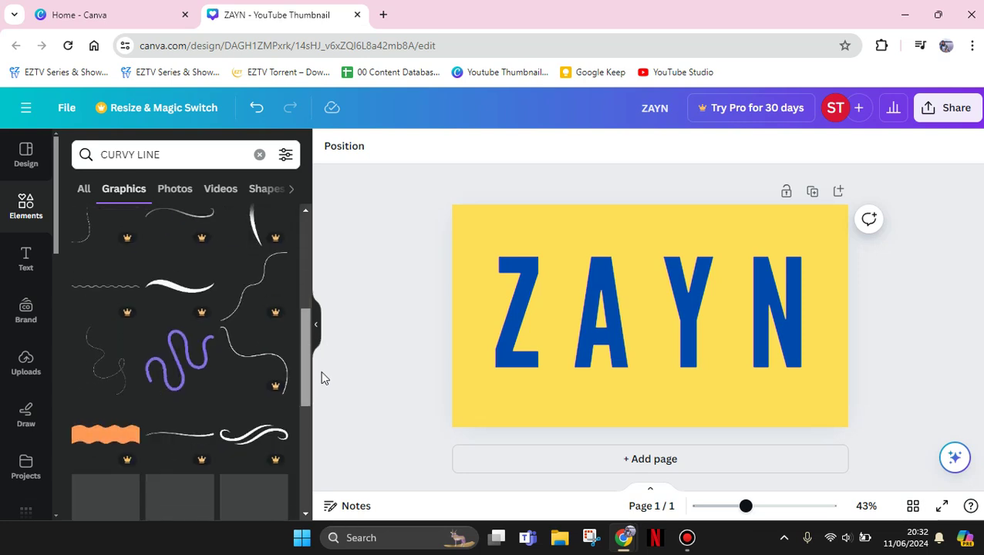
scroll(324, 393, "down", 2)
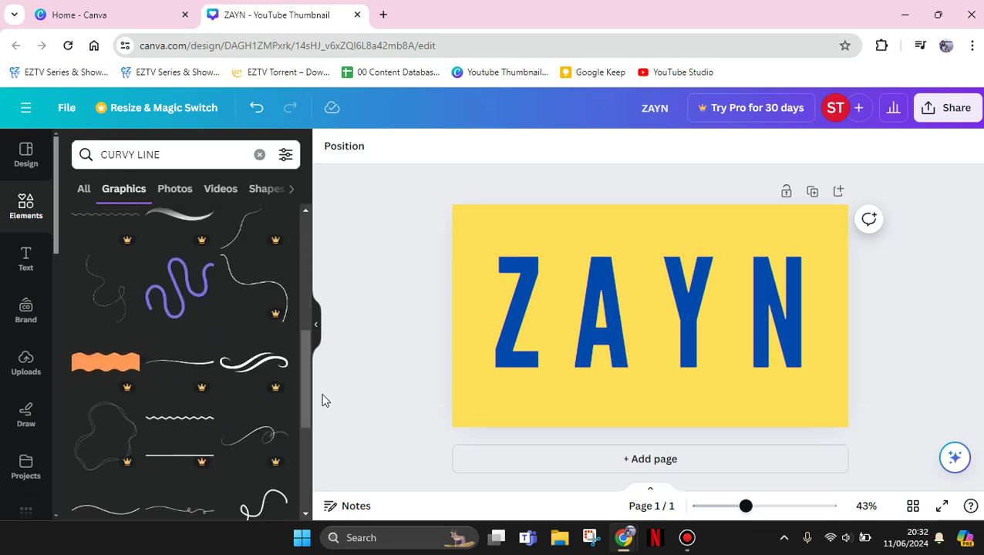
key("slash")
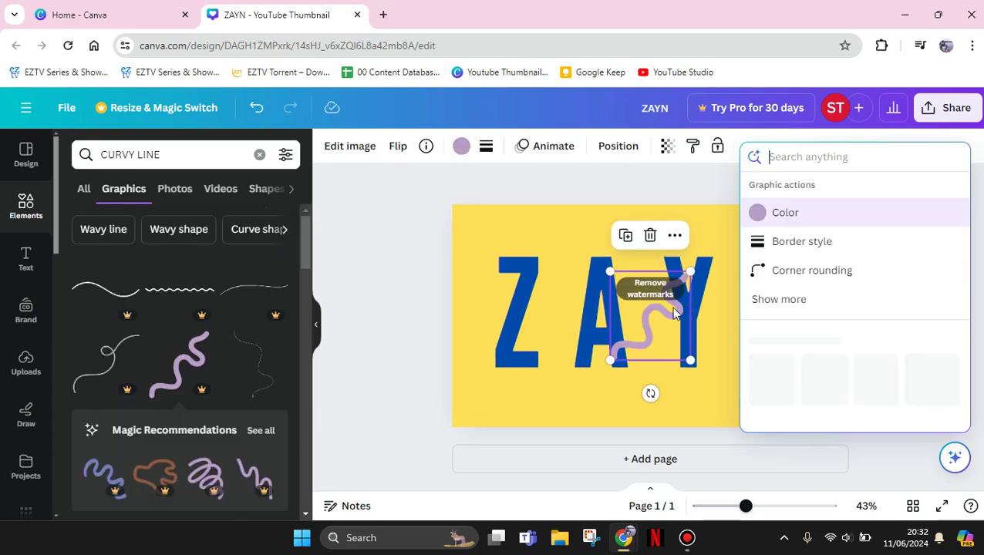
key("Escape")
left_click(615, 353)
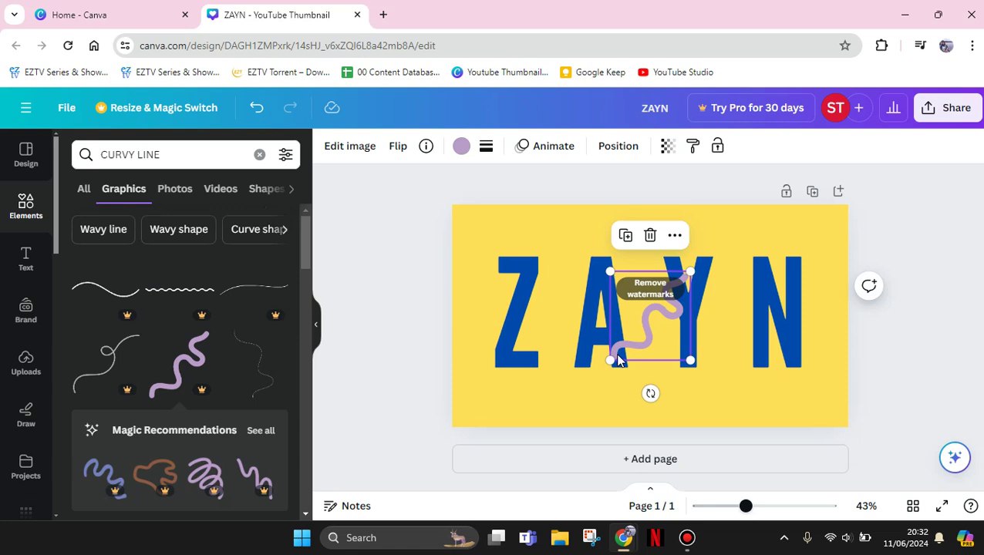
mouse_move(615, 359)
left_mouse_down()
mouse_move(501, 411)
mouse_move(421, 414)
left_mouse_up()
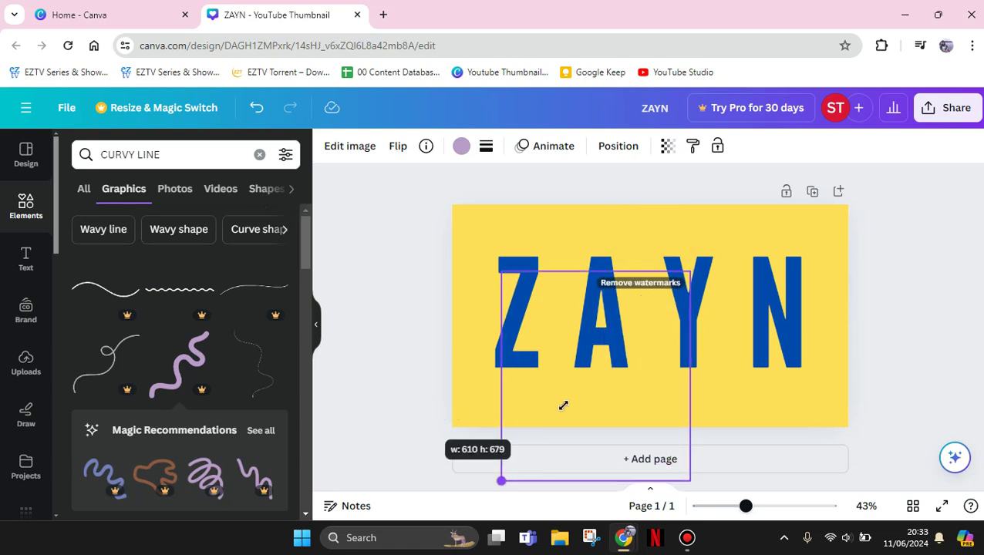
left_click_drag(588, 337, 630, 369)
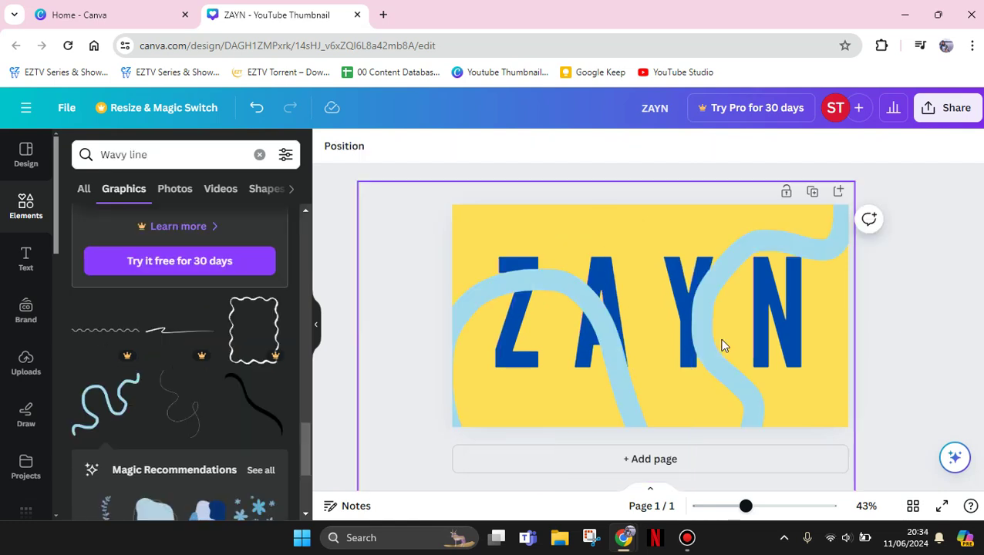
Step: Recolor the large light blue wavy line to white
key("slash")
key("Escape")
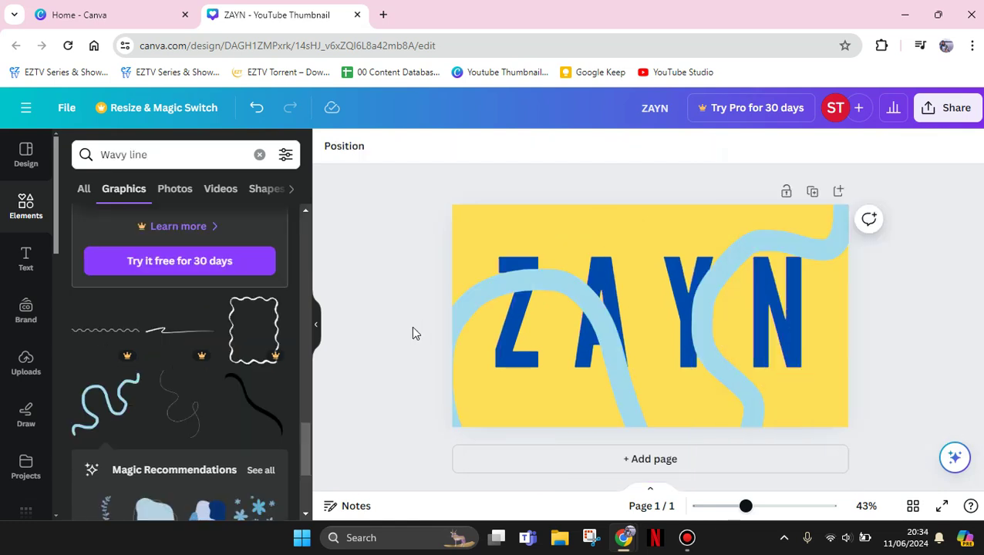
left_click(477, 297)
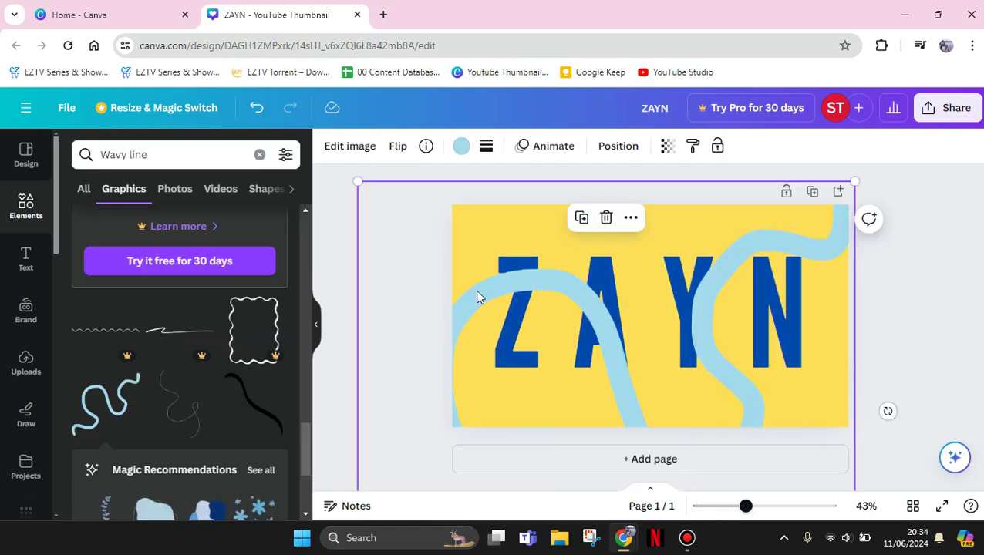
left_click(462, 150)
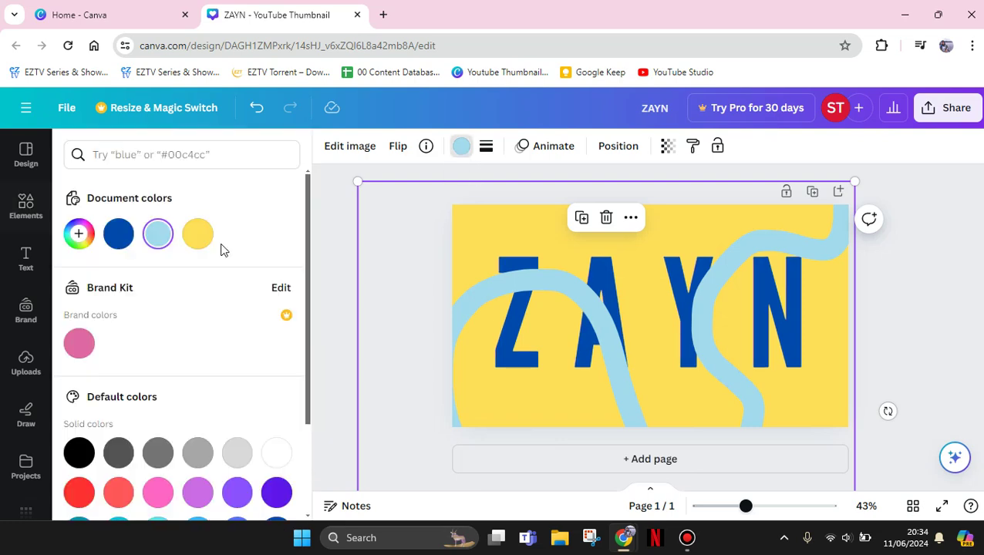
left_click(276, 454)
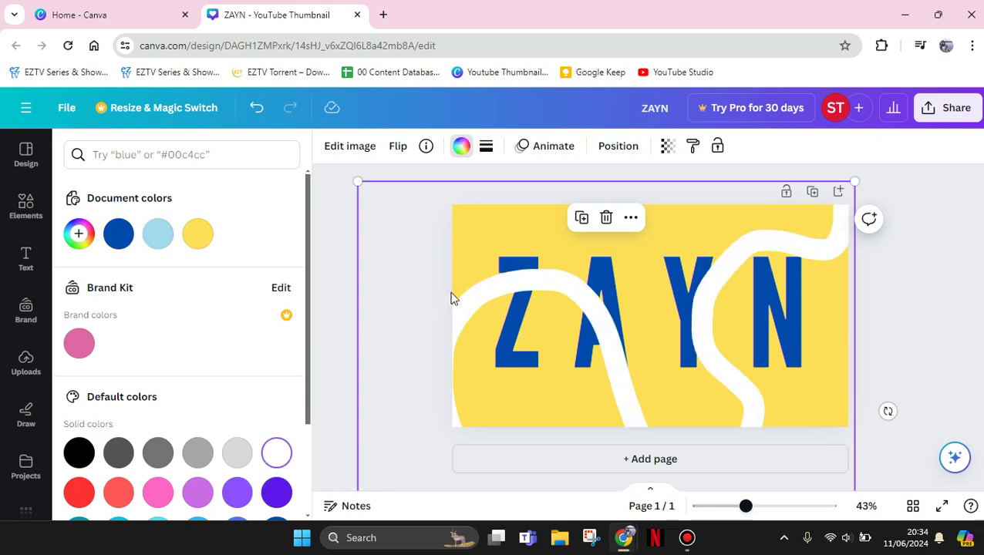
Step: Send the white wavy line to the back, behind the blue lettering
right_click(535, 299)
mouse_move(538, 307)
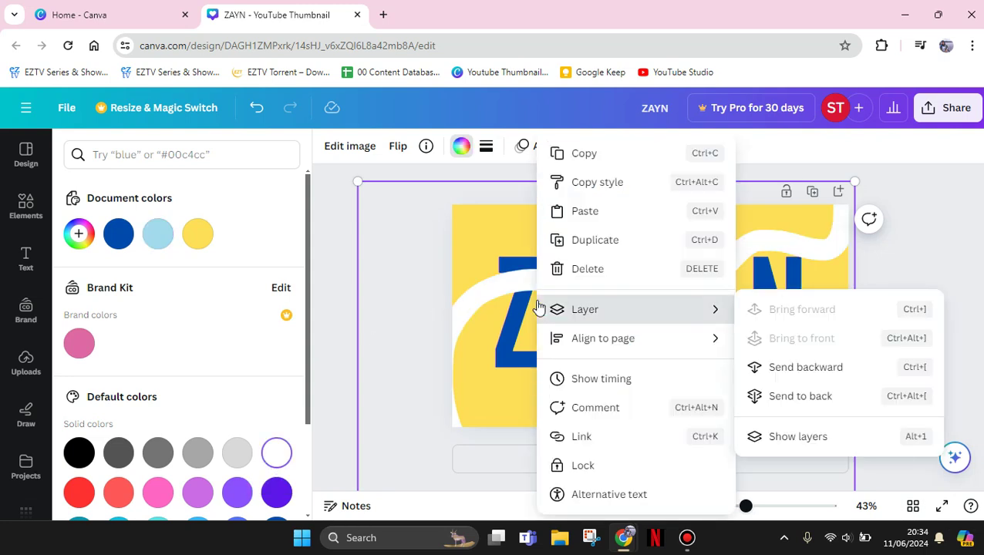
left_click(754, 397)
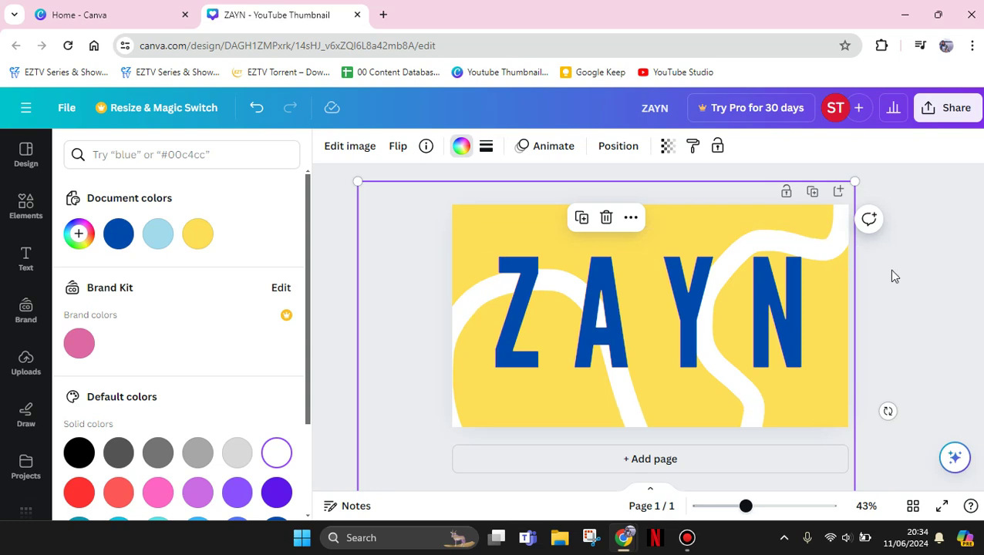
key("Escape")
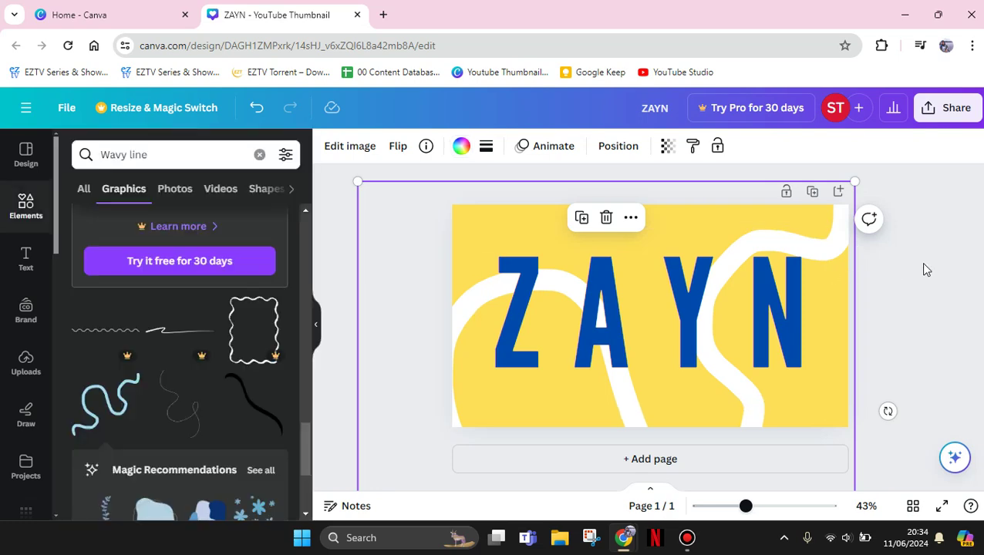
key("Escape")
Step: Check whether each of the four blue letters can be selected as its own separate text box
key("slash")
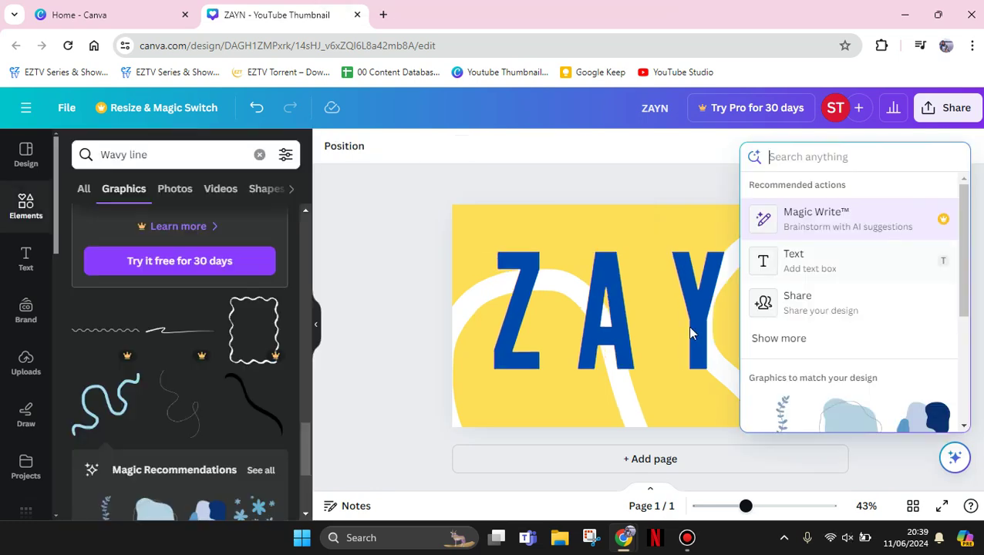
left_click(592, 370)
left_click(534, 357)
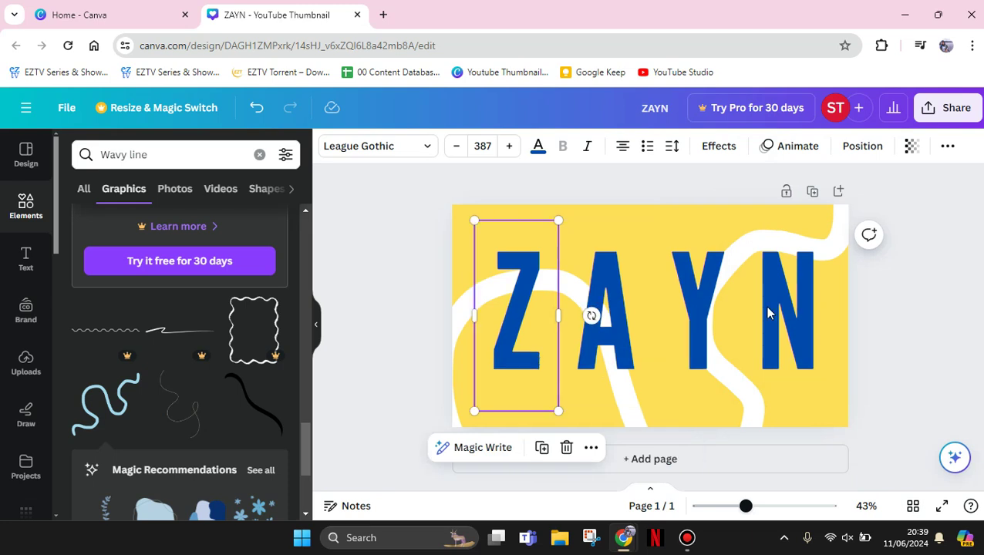
left_click(636, 312)
left_click(686, 292)
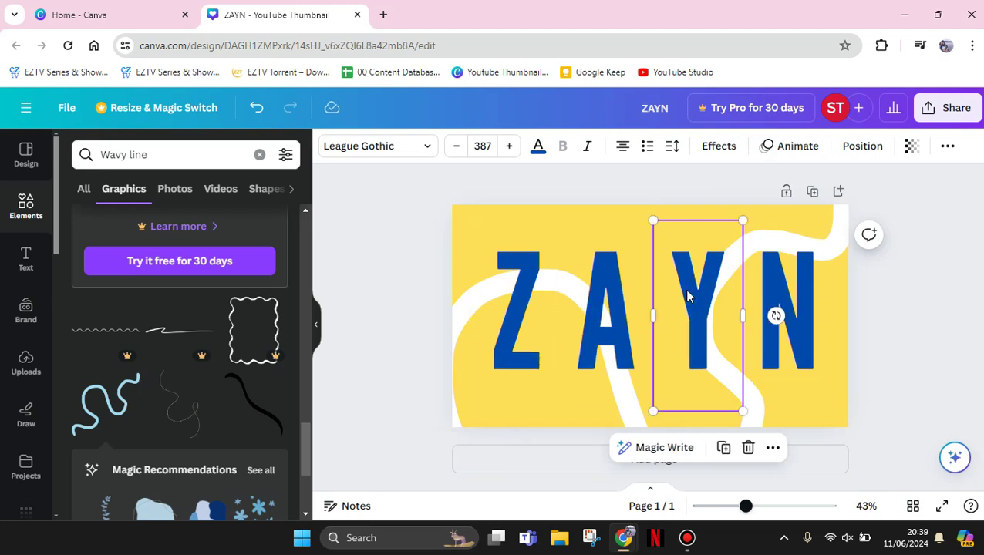
left_click(780, 287)
left_click(697, 294)
left_click(605, 309, "shift")
left_click(683, 298, "shift")
left_click(509, 304, "shift")
left_click(508, 305)
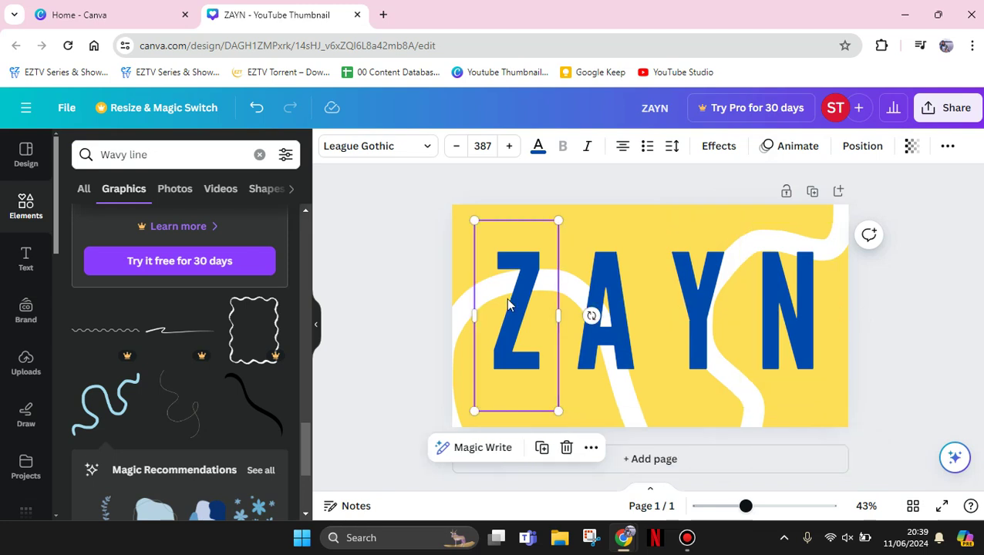
left_click(711, 294, "shift")
left_click(710, 294)
left_click(775, 290, "shift")
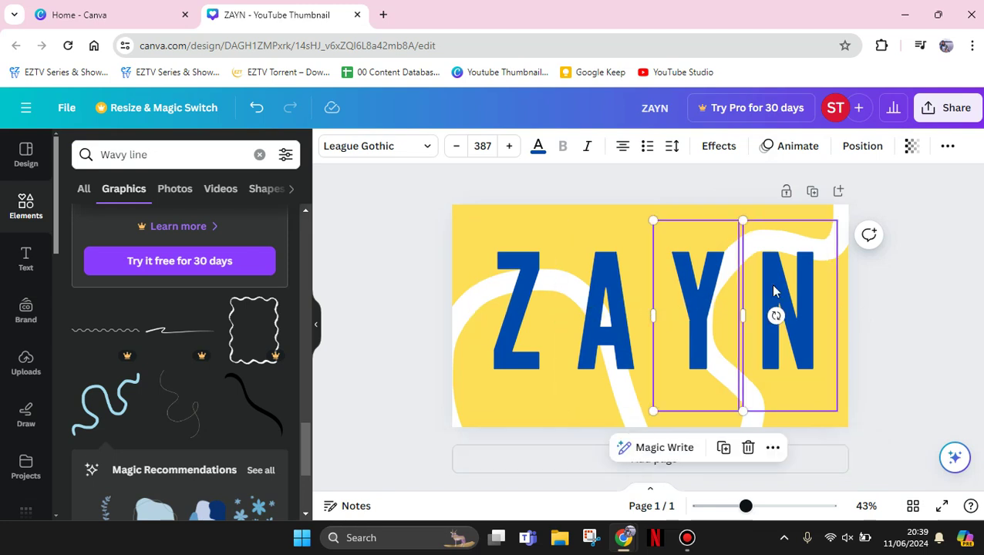
left_click(775, 290)
left_click(686, 298, "shift")
left_click(650, 295)
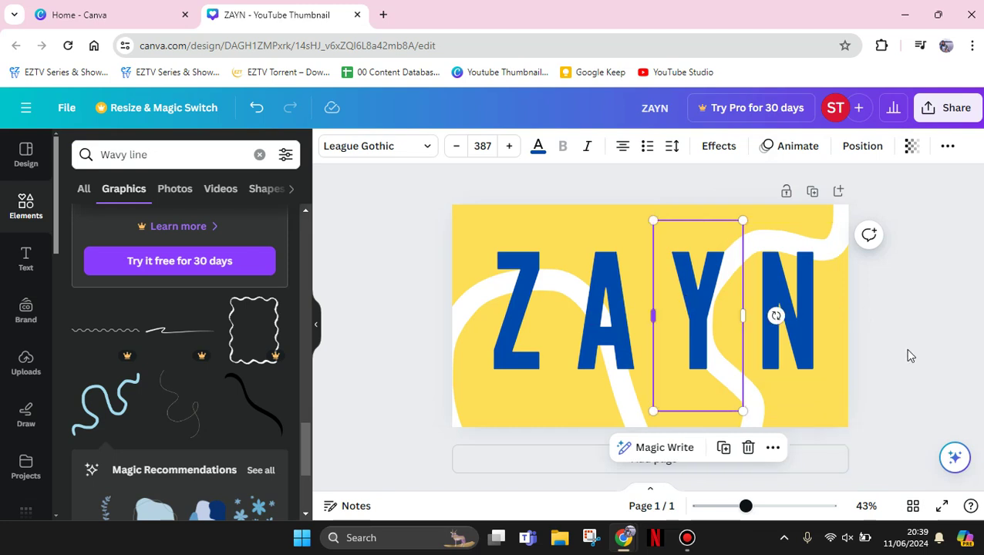
left_click(343, 305)
Step: Send the letter Z to the back, behind the white wavy line
key("/")
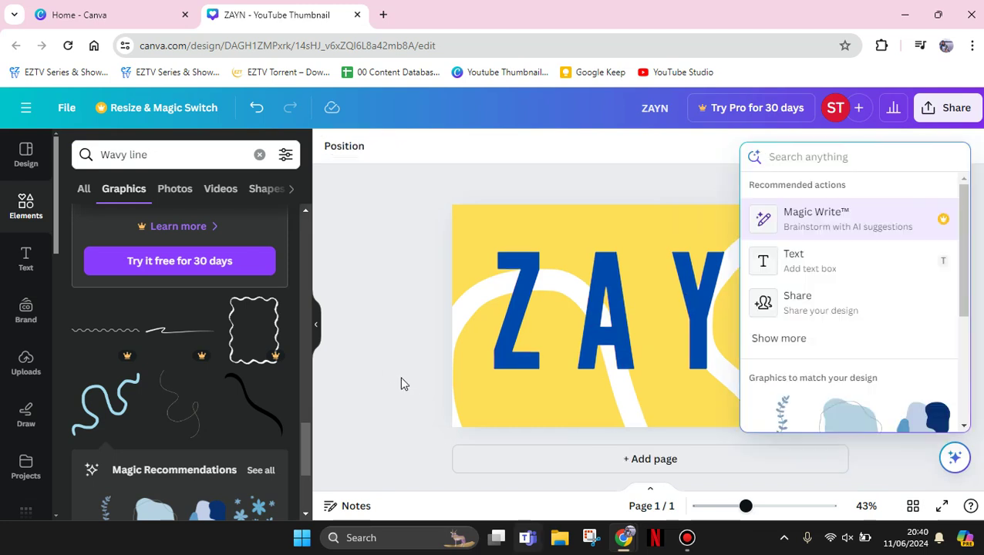
key("Escape")
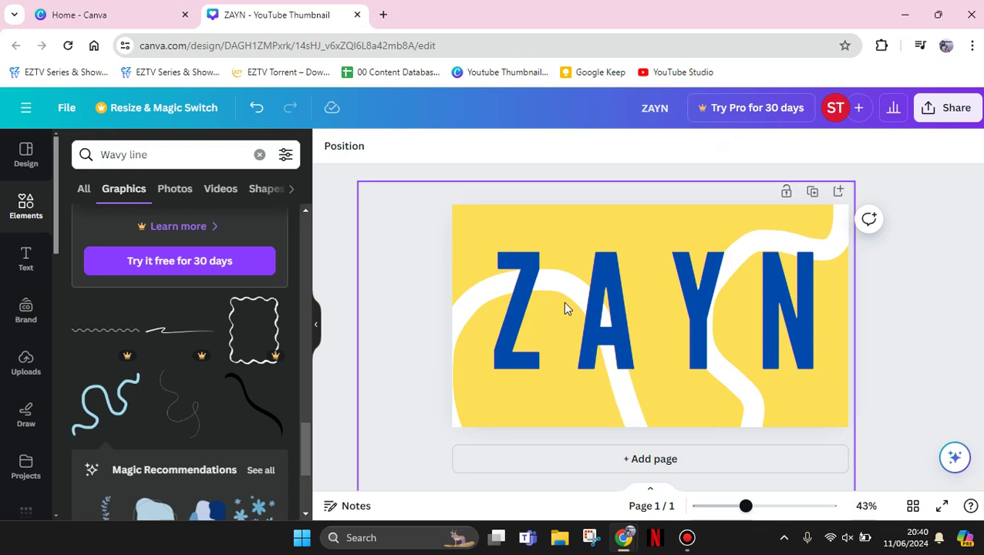
left_click(530, 294)
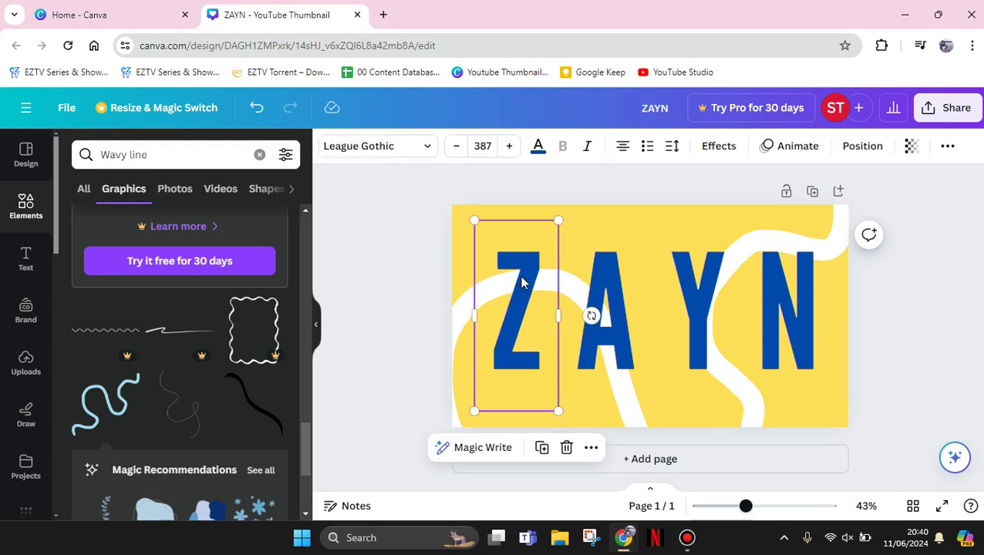
right_click(522, 282)
mouse_move(522, 284)
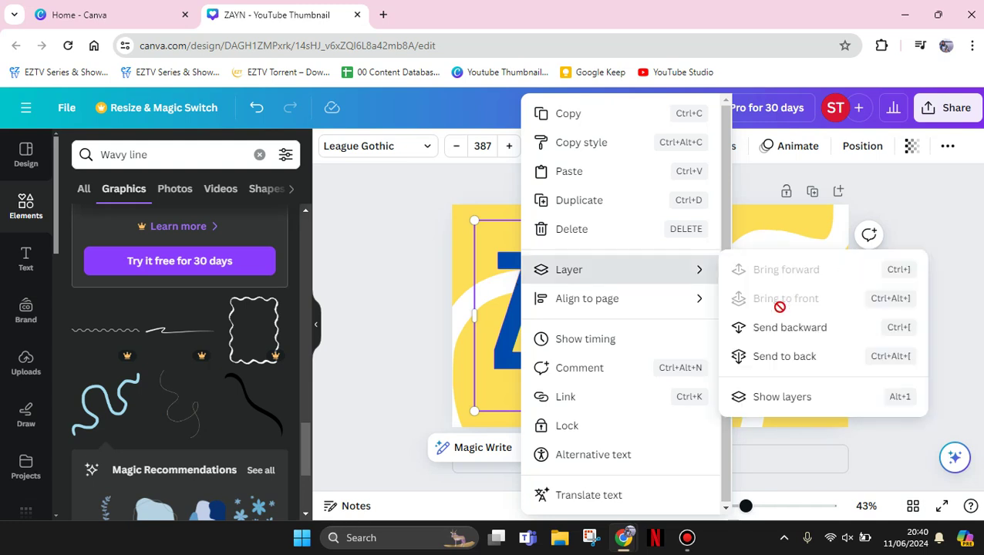
left_click(763, 363)
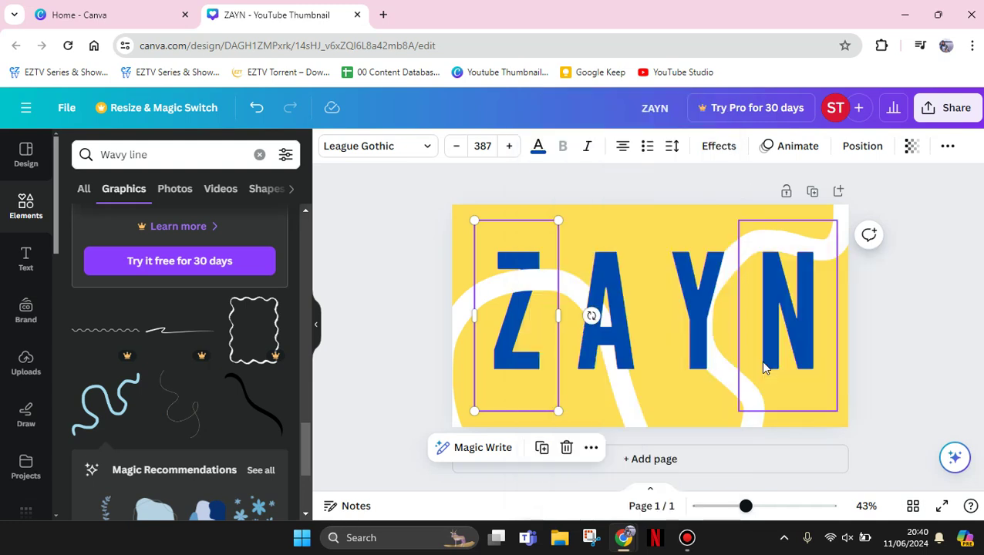
Step: Send the letter Y to the back, behind the white wavy line
left_click(666, 351)
right_click(666, 351)
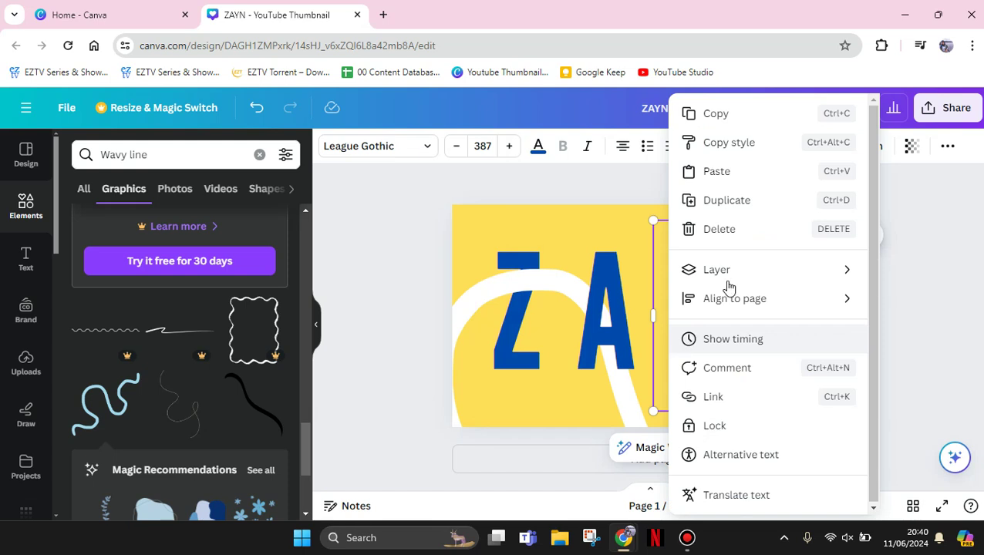
mouse_move(767, 272)
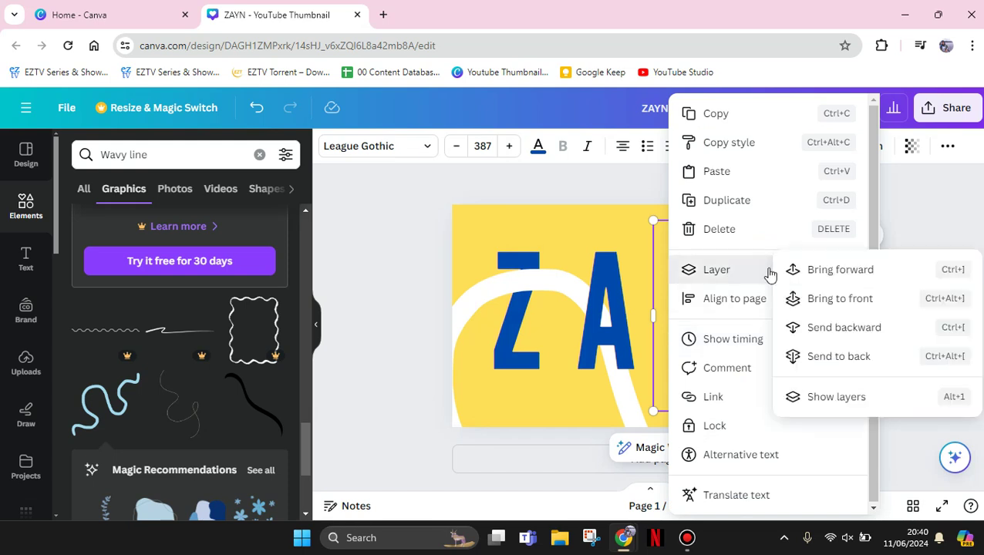
left_click(824, 357)
left_click(915, 393)
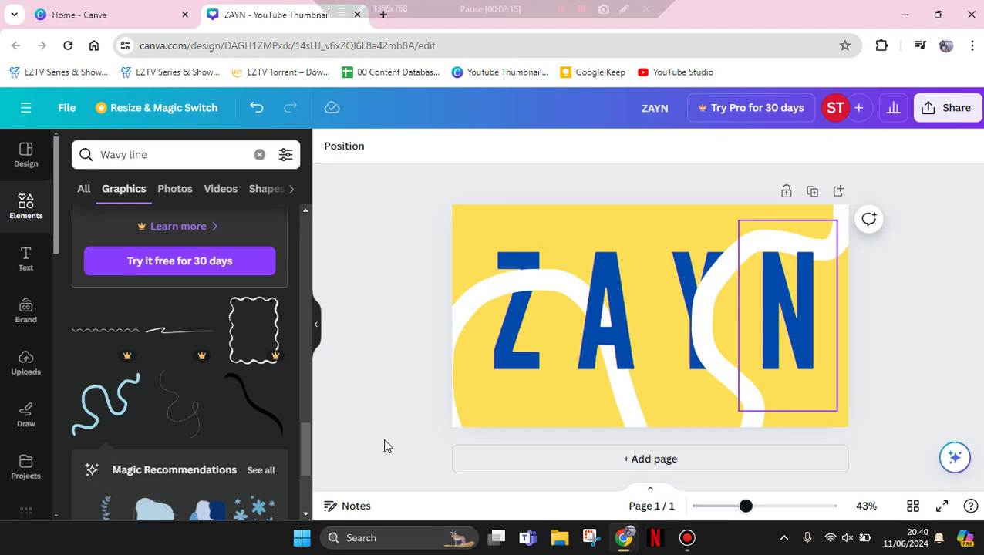
key("slash")
key("Escape")
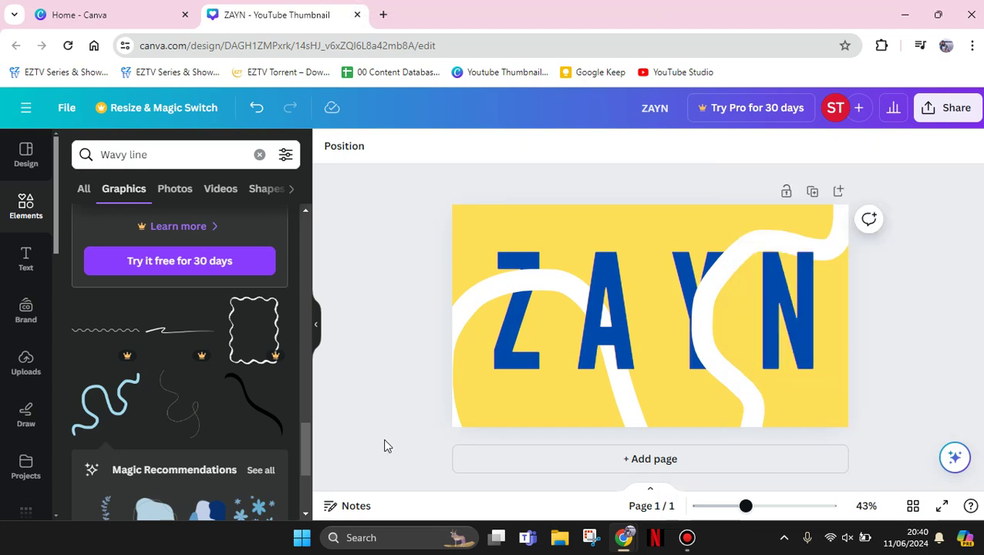
Step: Add a small text line starting with HELLO MY NAME IS, followed by the person's name, in League Gothic at size 25
left_click(11, 262)
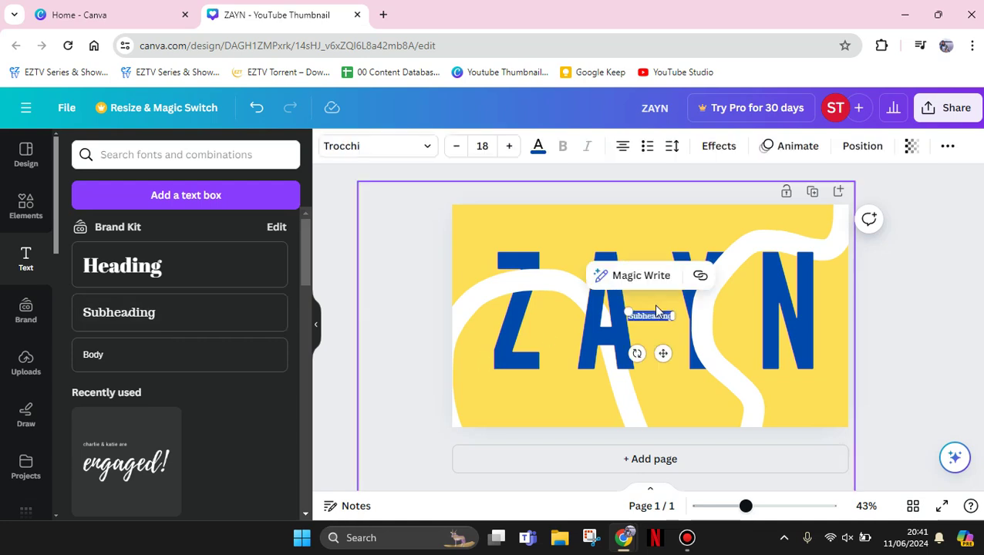
type("HELLO")
key("BackSpace")
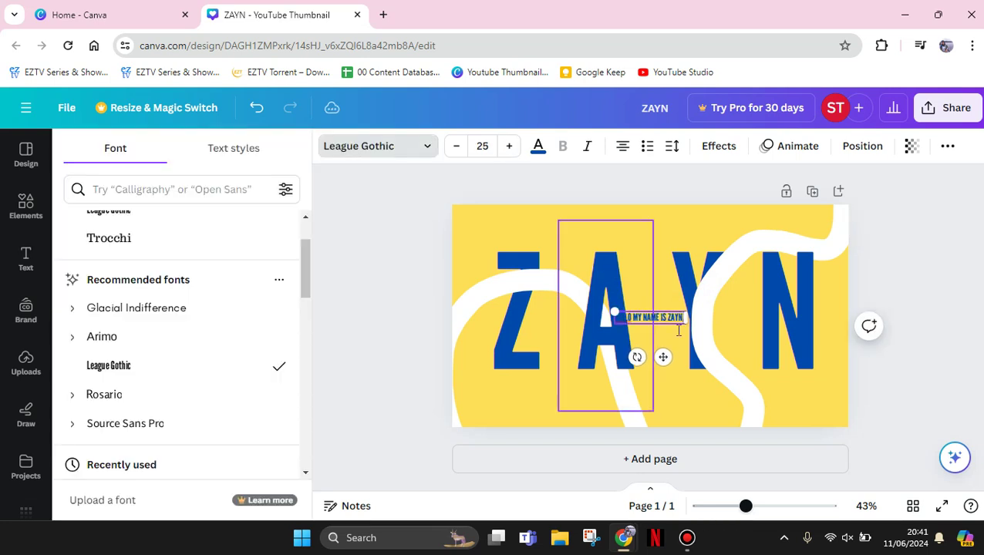
left_click(676, 344)
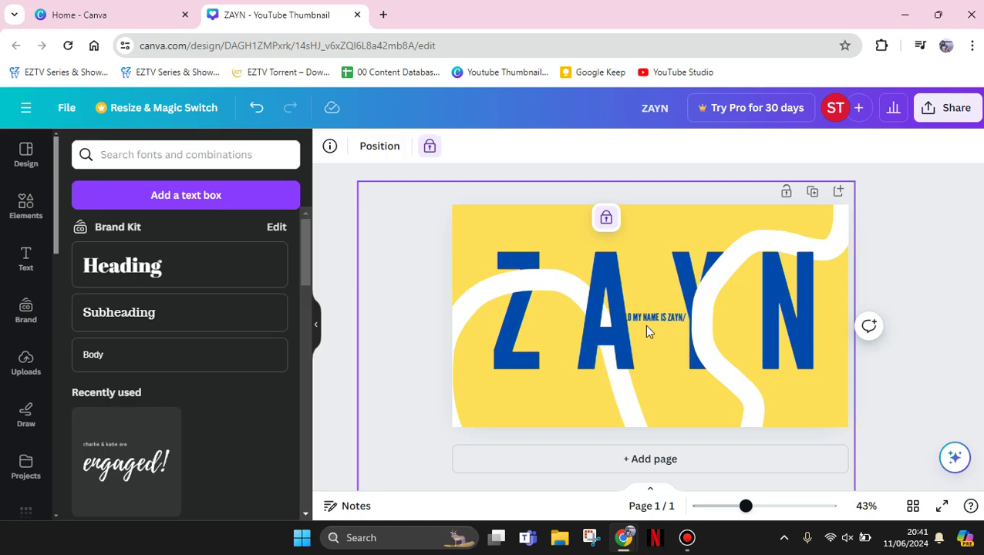
Step: Move the small greeting text onto the white line where it crosses the letter Z
left_click(667, 321)
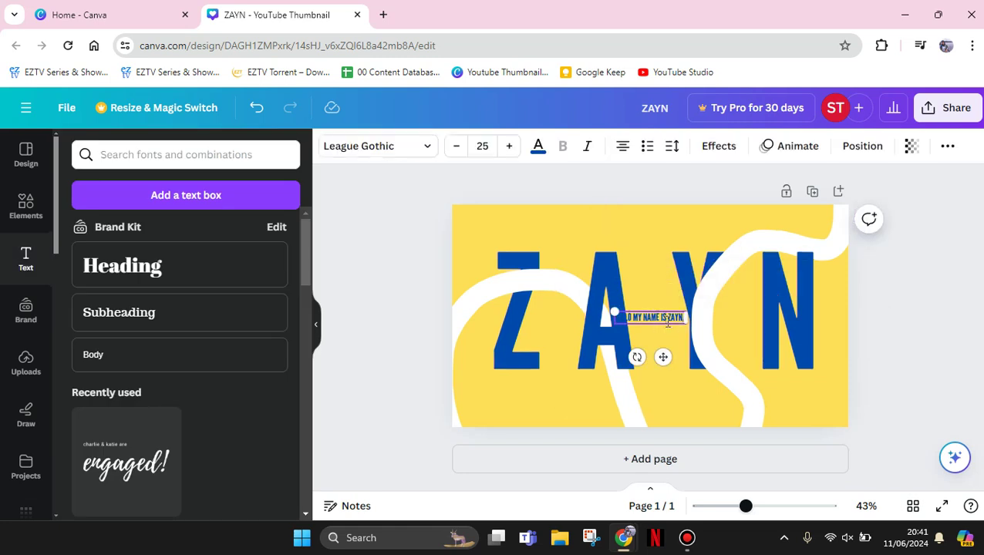
left_click(668, 323)
left_click_drag(663, 356, 503, 335)
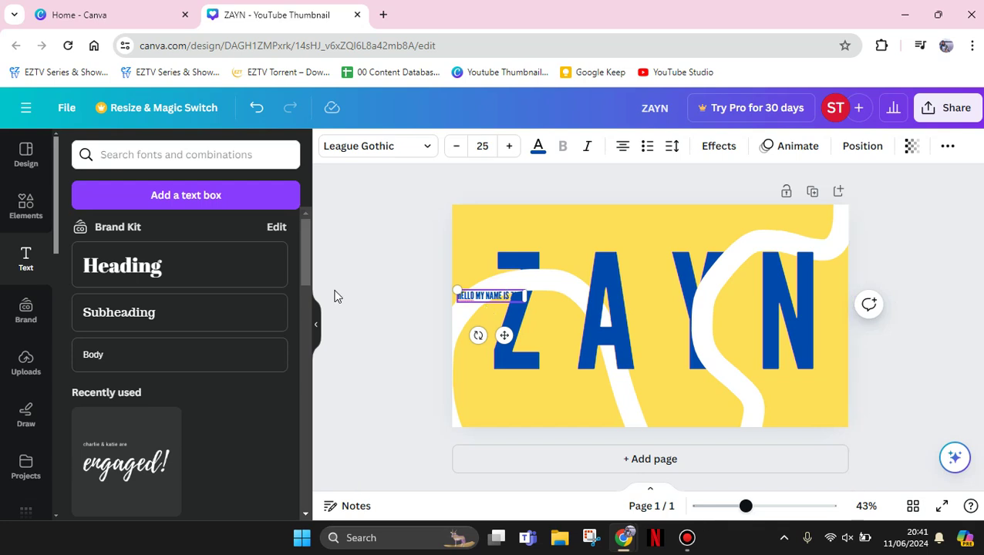
Step: Apply the Curve shape effect to the greeting text with a curve value of 45
left_click(738, 150)
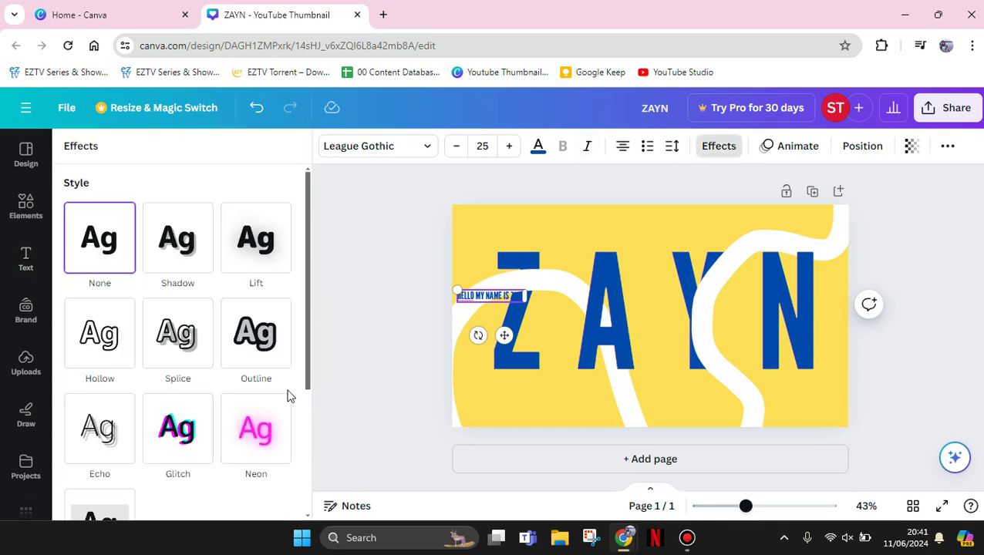
left_click(305, 401)
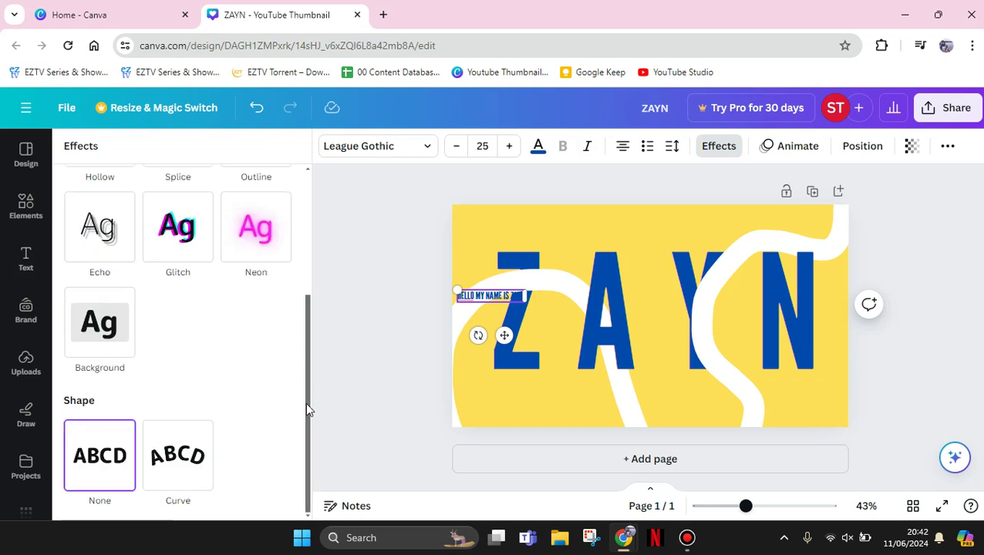
left_click(197, 454)
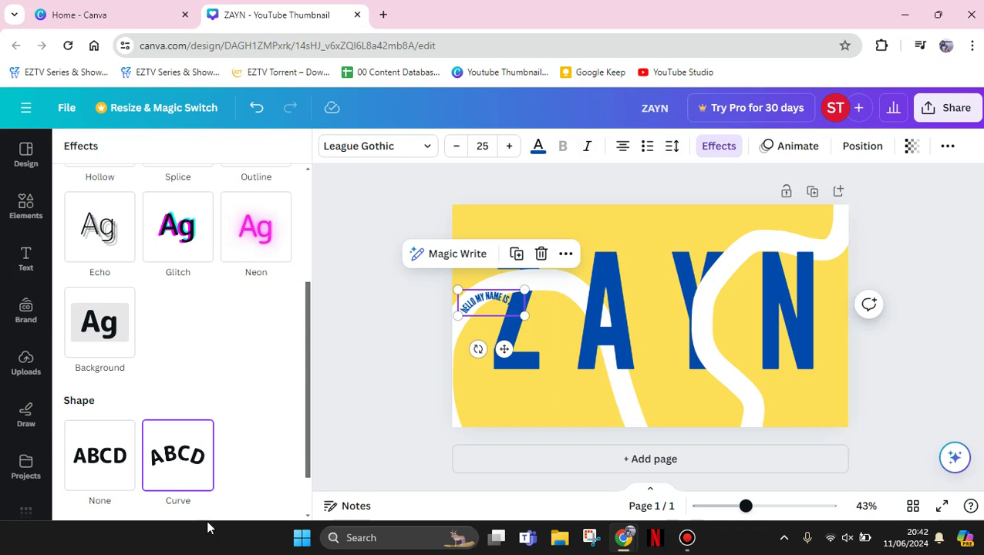
scroll(193, 464, "down", 1)
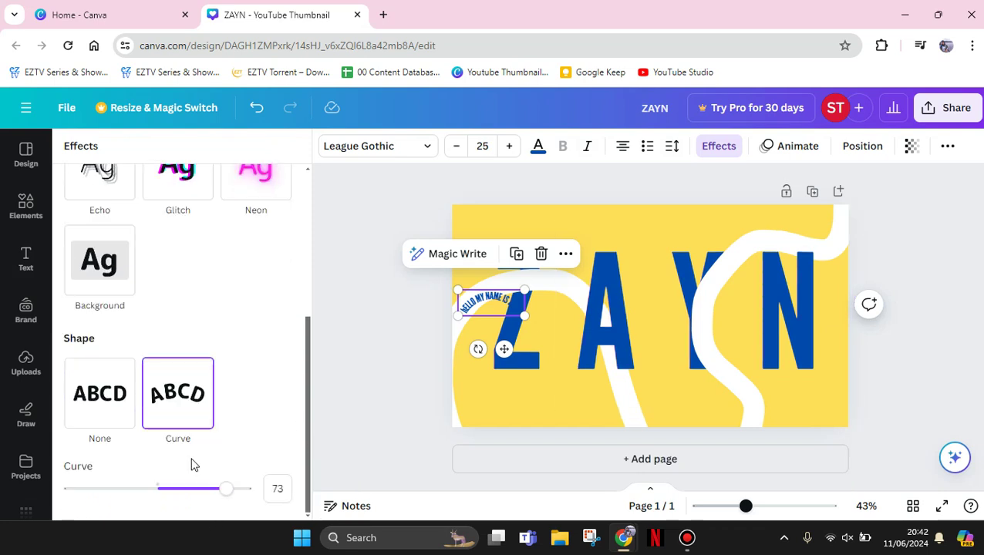
mouse_move(210, 503)
left_mouse_down()
mouse_move(182, 507)
mouse_move(202, 500)
left_mouse_up()
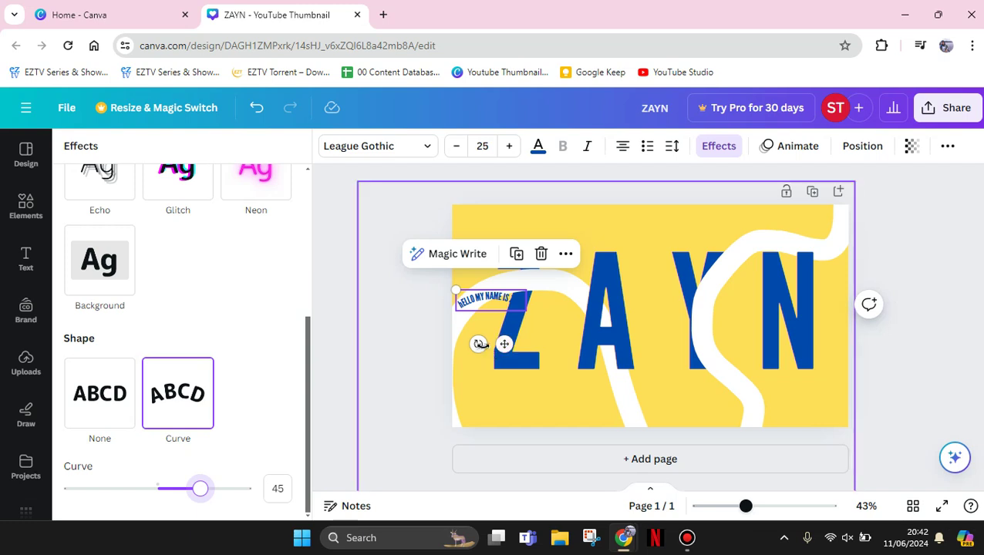
Step: Rotate the curved greeting text counterclockwise and fit it along the bend of the white line near the letter Z
left_click_drag(479, 344, 512, 359)
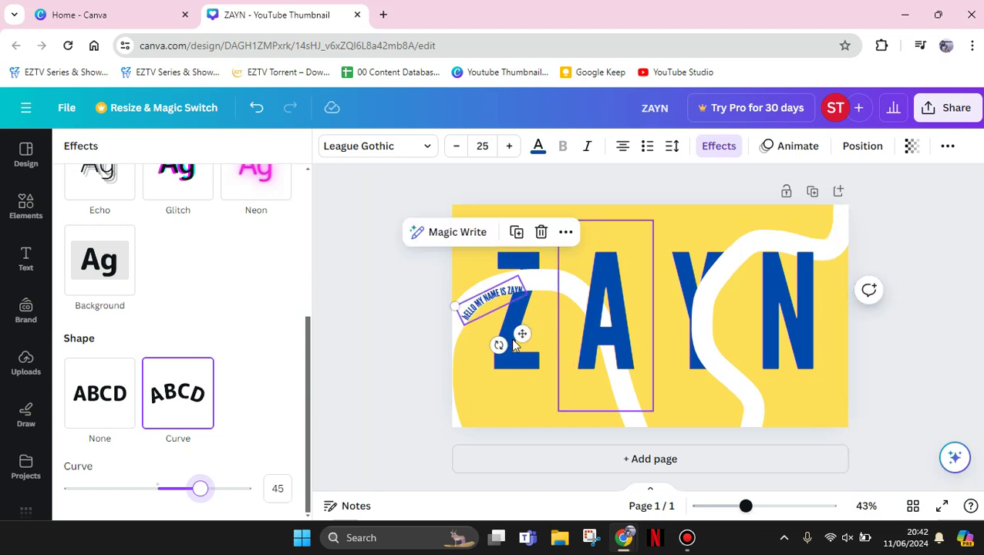
left_click_drag(523, 334, 519, 325)
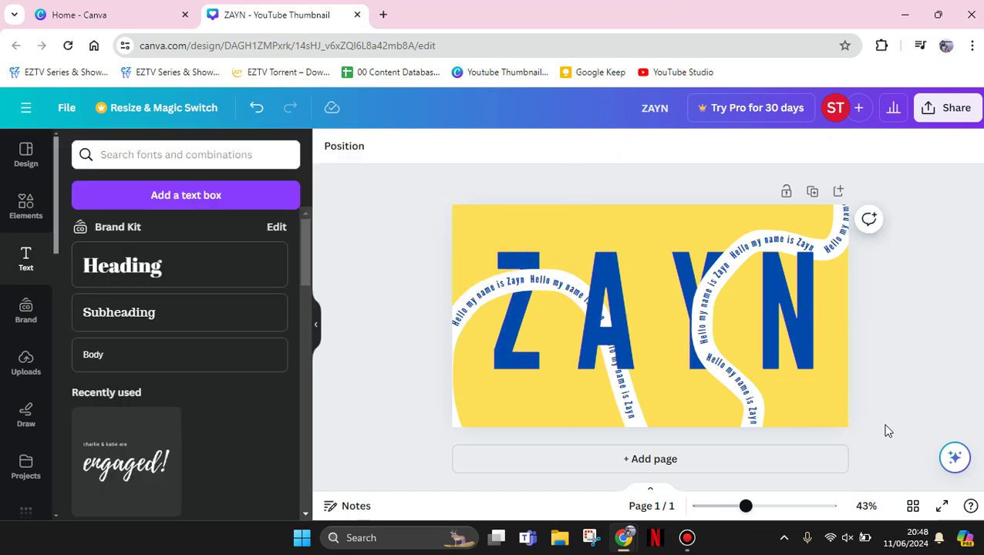
key("slash")
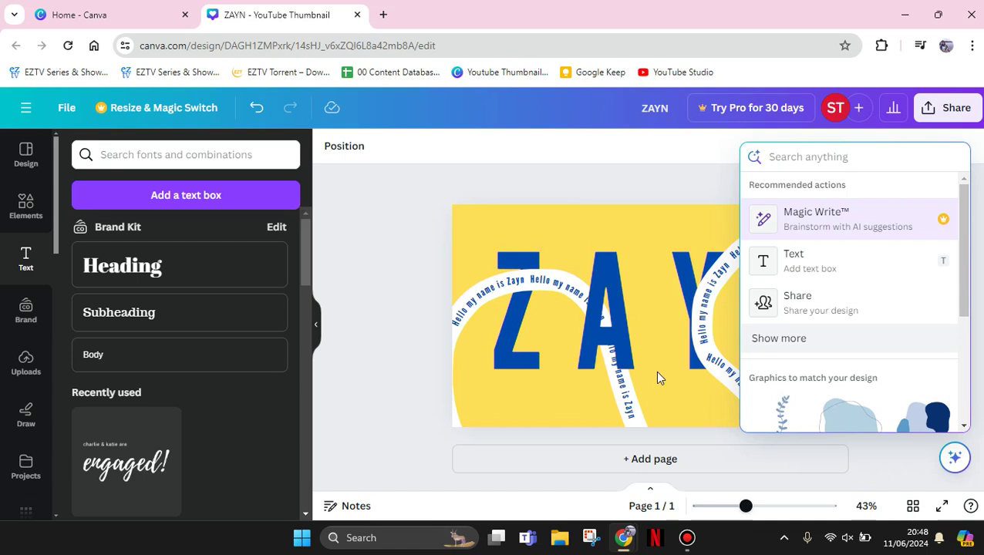
left_click(421, 377)
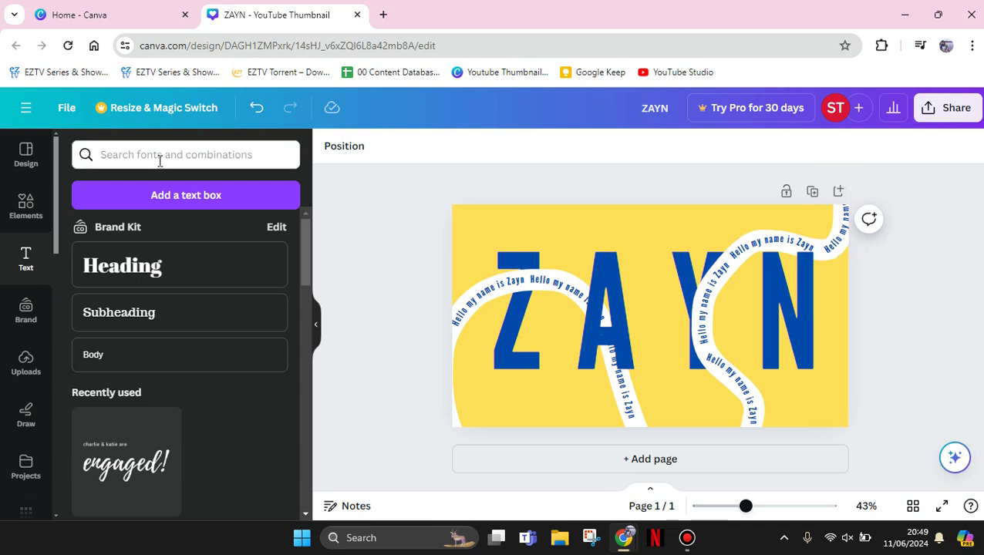
Step: Search the graphics elements for "shadow" and add a soft horizontal oval shadow to the design
left_click(25, 205)
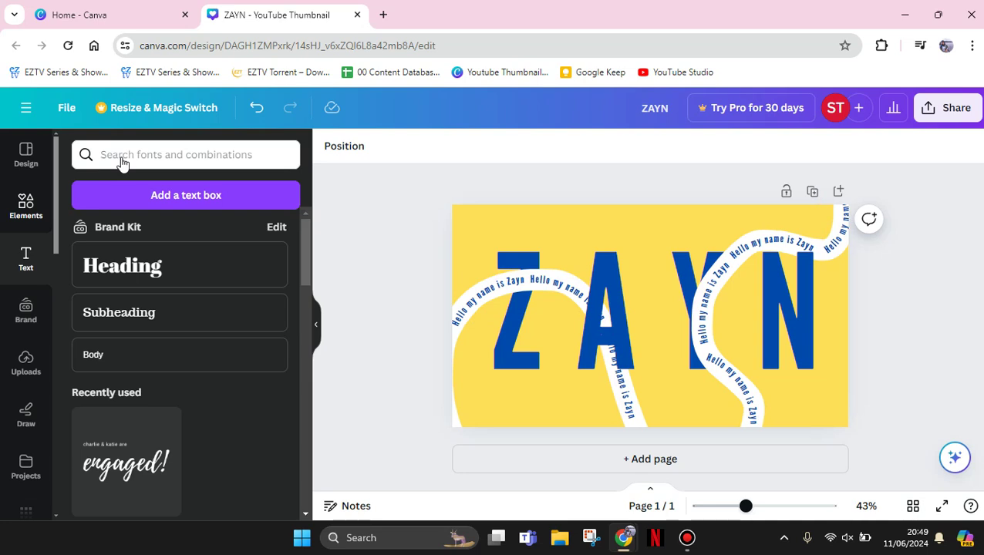
left_click(259, 156)
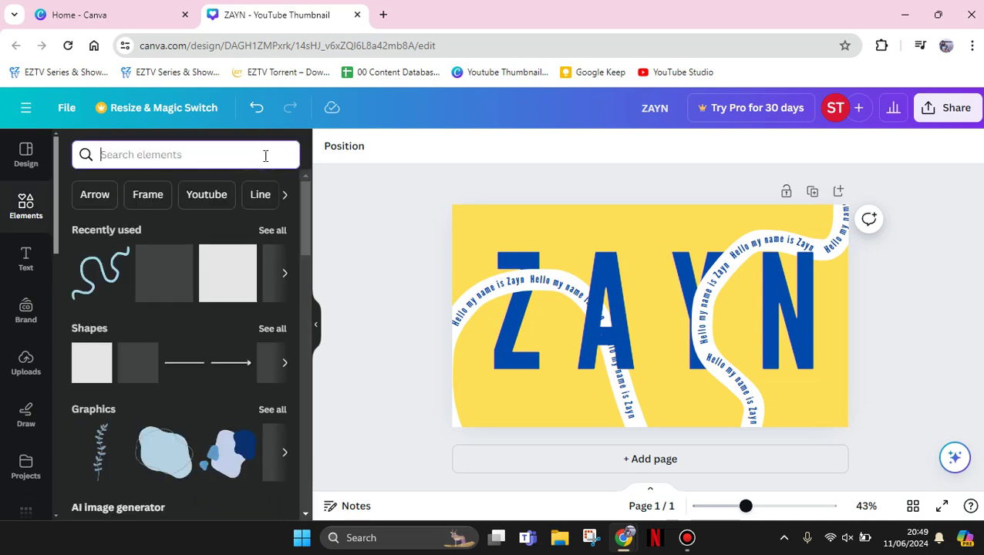
type("shadow")
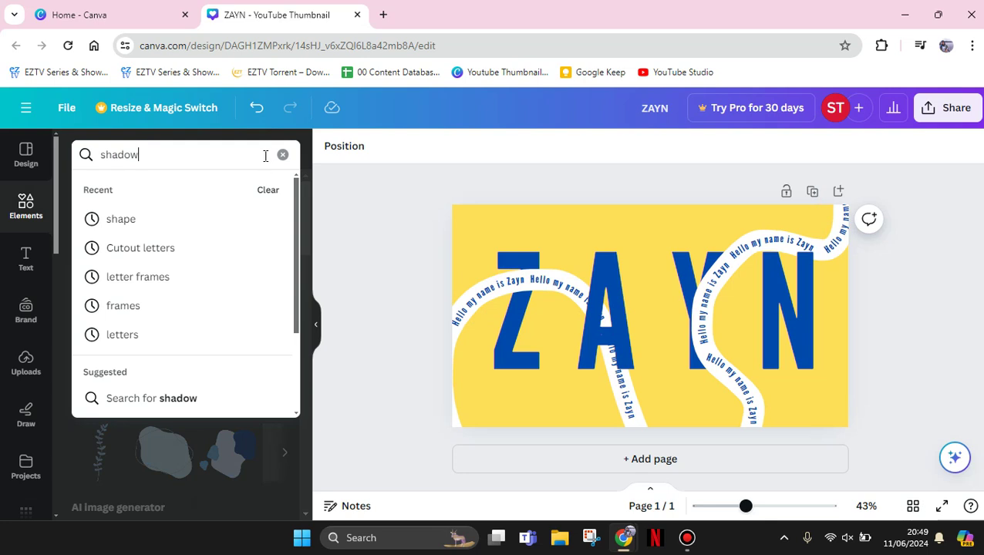
key("Return")
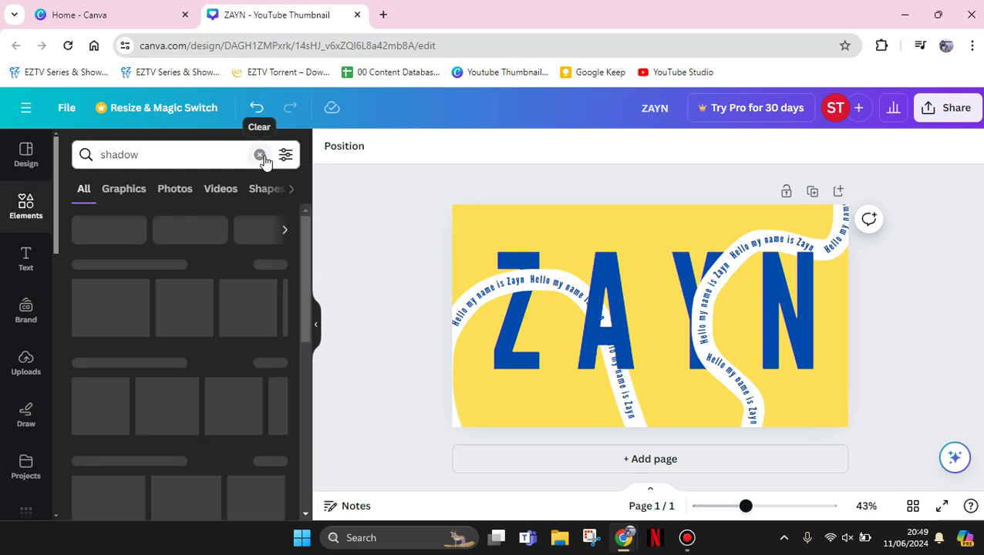
key("slash")
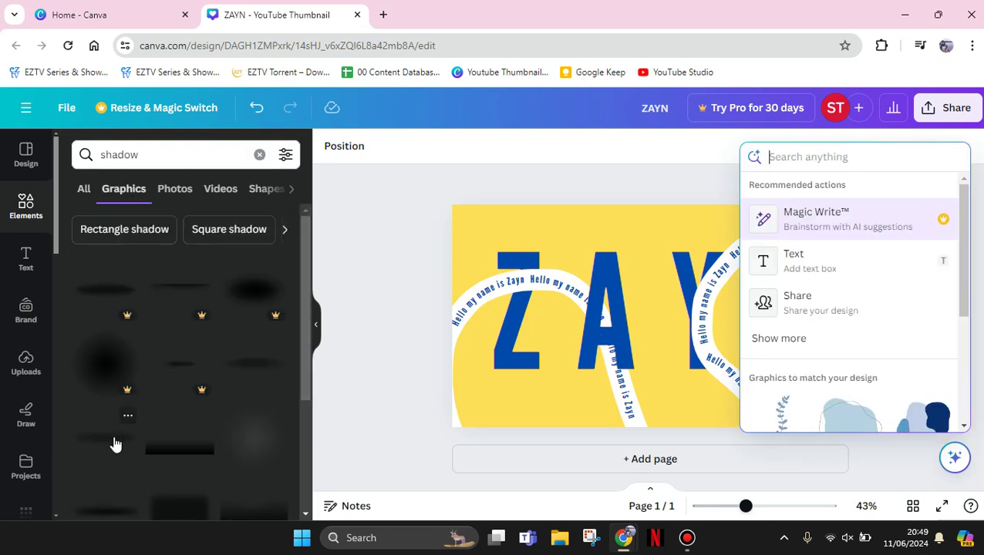
left_click(114, 444)
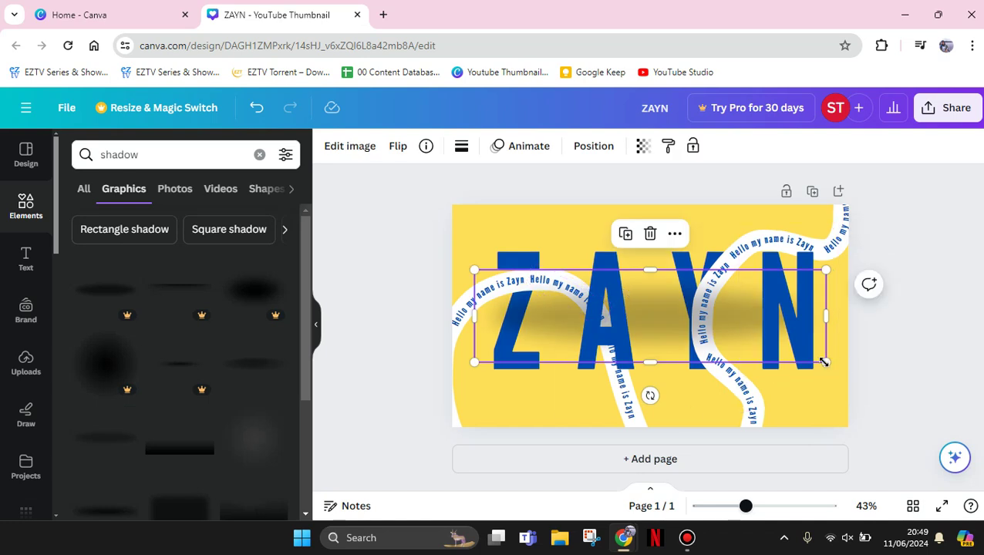
Step: Shrink the shadow and tilt it slightly along the upper edge of the white line above the letter N
left_click_drag(823, 361, 740, 229)
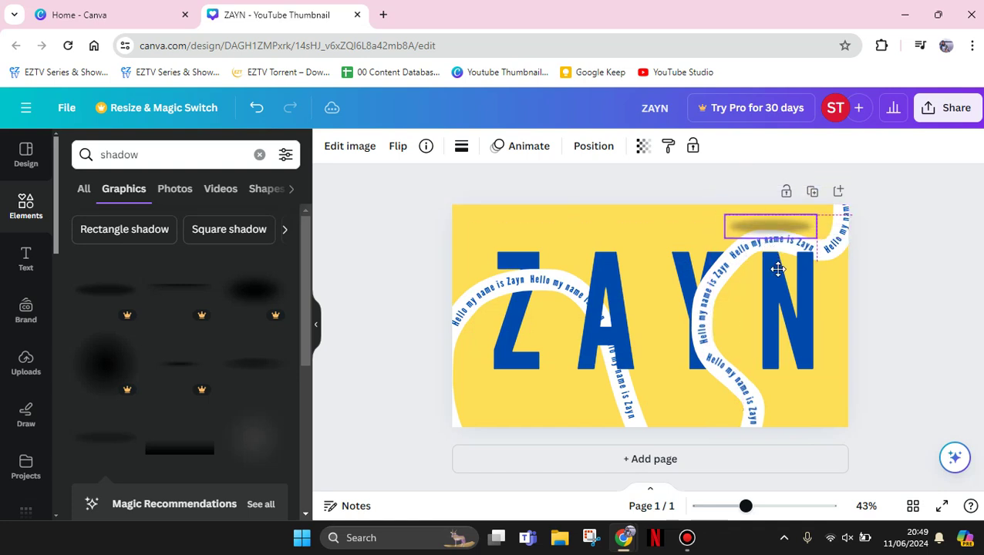
left_click_drag(777, 268, 771, 275)
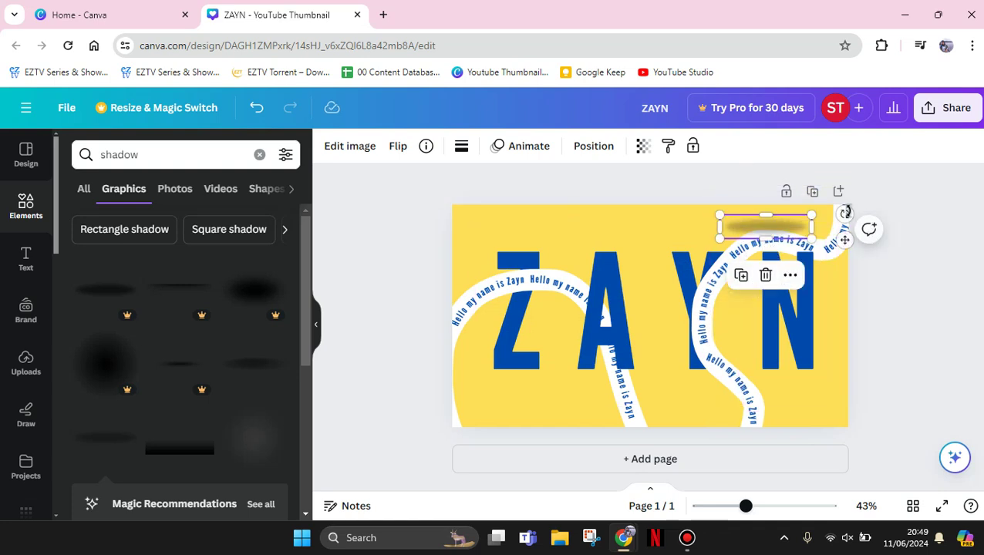
left_click_drag(845, 212, 778, 236)
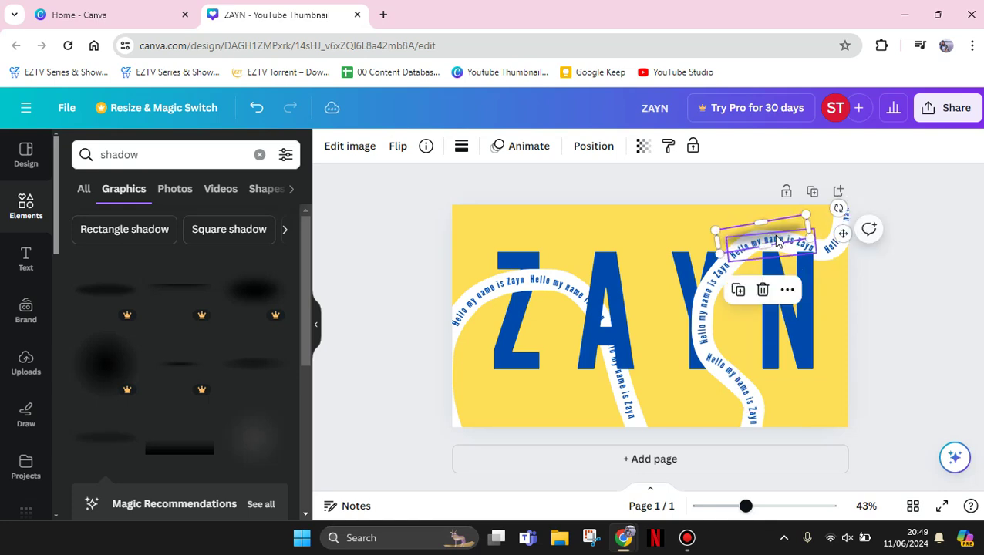
Step: Send the small shadow graphic to the back, behind the white wavy line
right_click(790, 223)
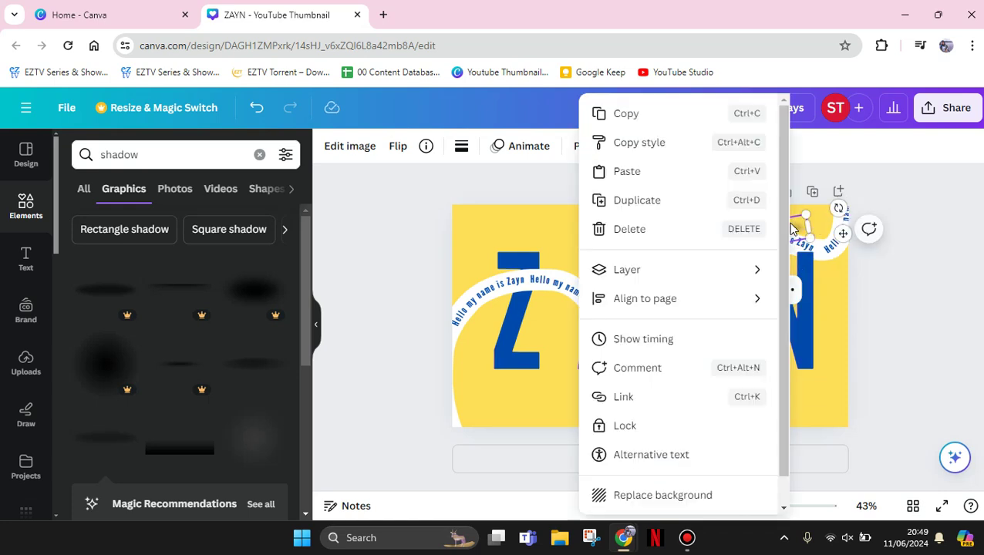
mouse_move(708, 285)
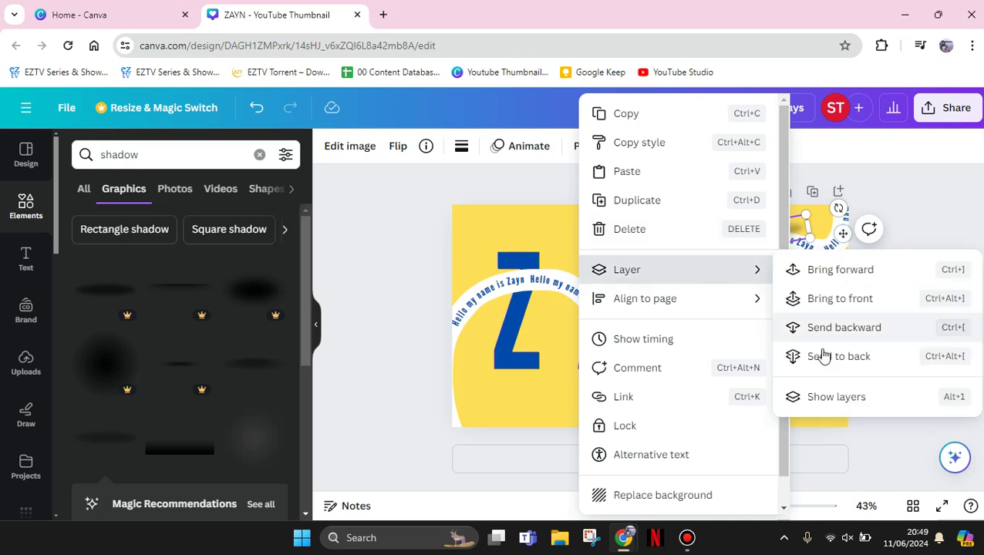
left_click(821, 353)
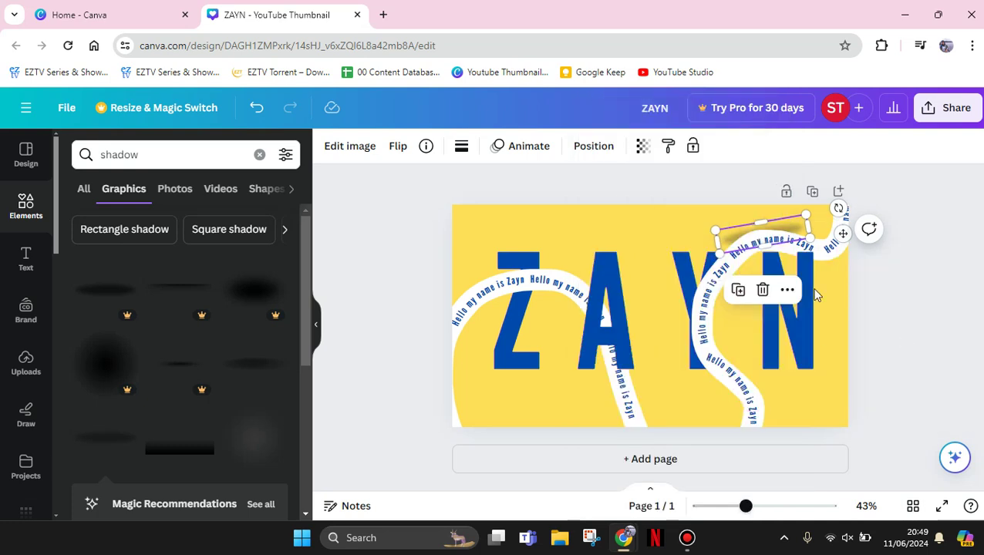
left_click(816, 295)
left_click(780, 235)
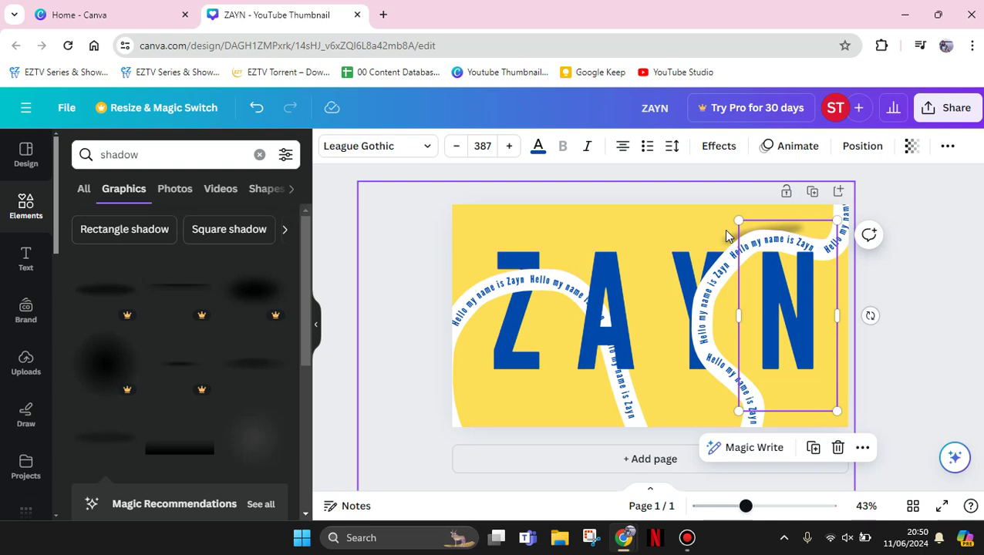
left_click(727, 237)
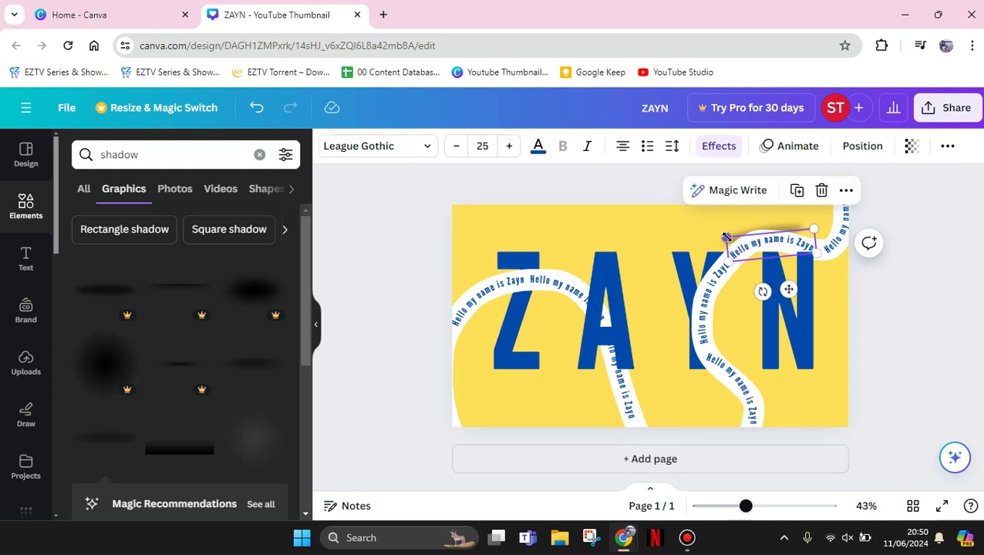
key("slash")
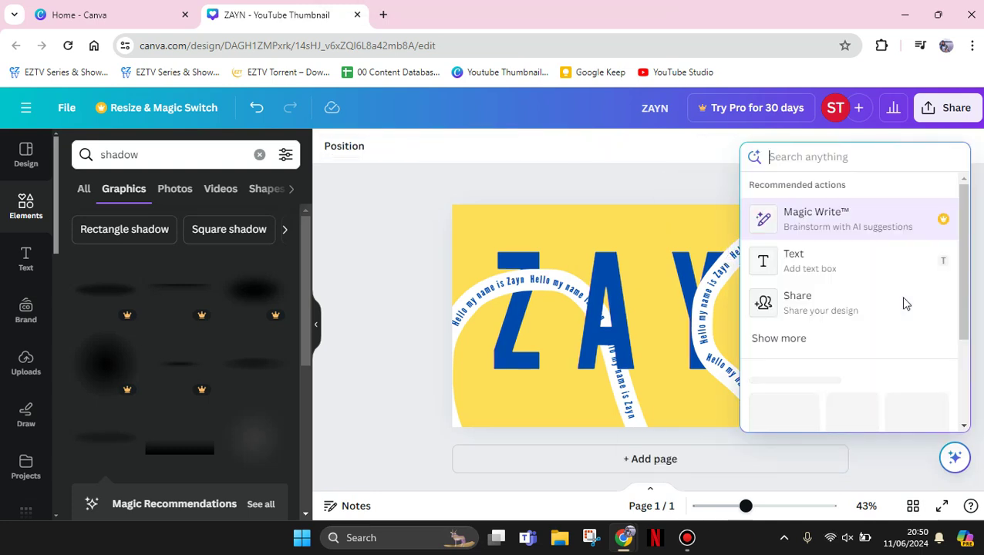
left_click(685, 209)
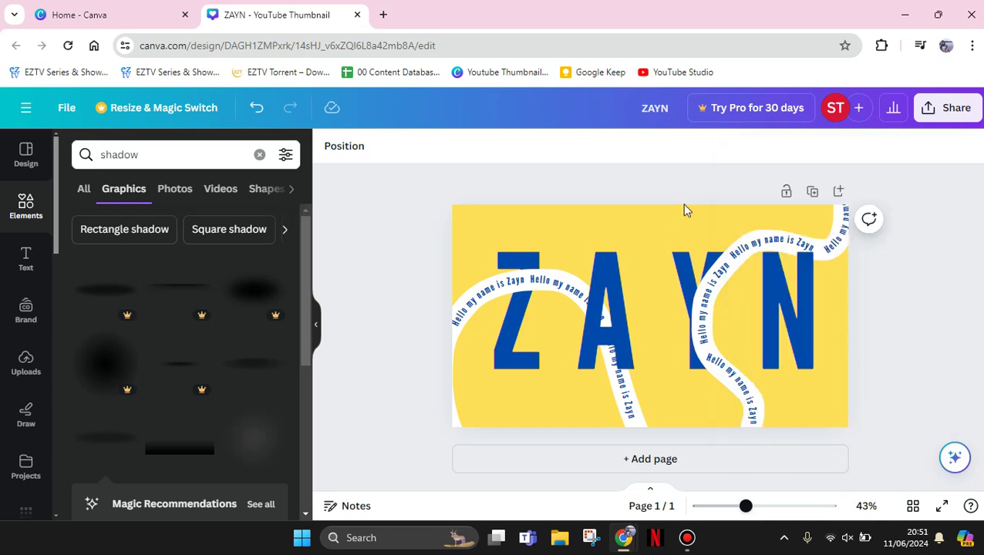